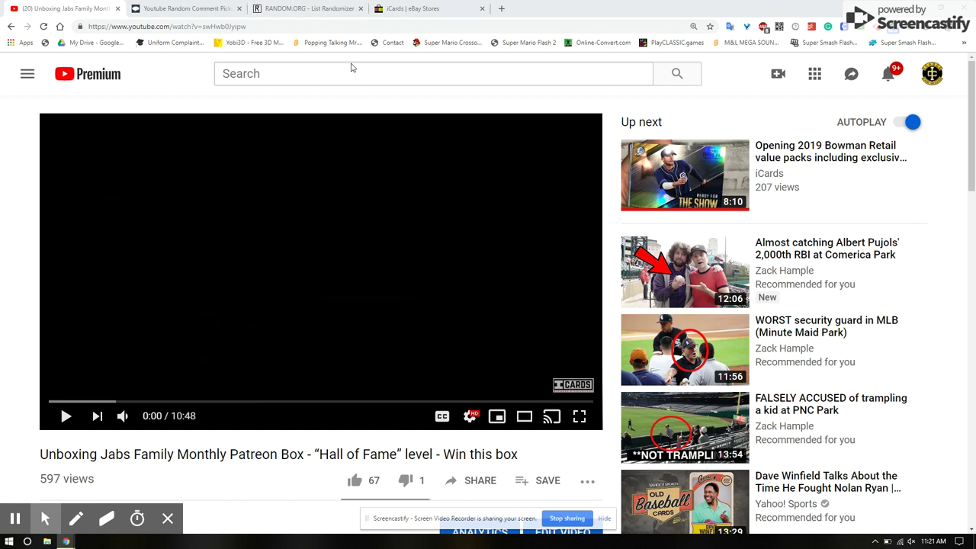
Switch to the iCards eBay store tab listing 37 case-break items
click(438, 11)
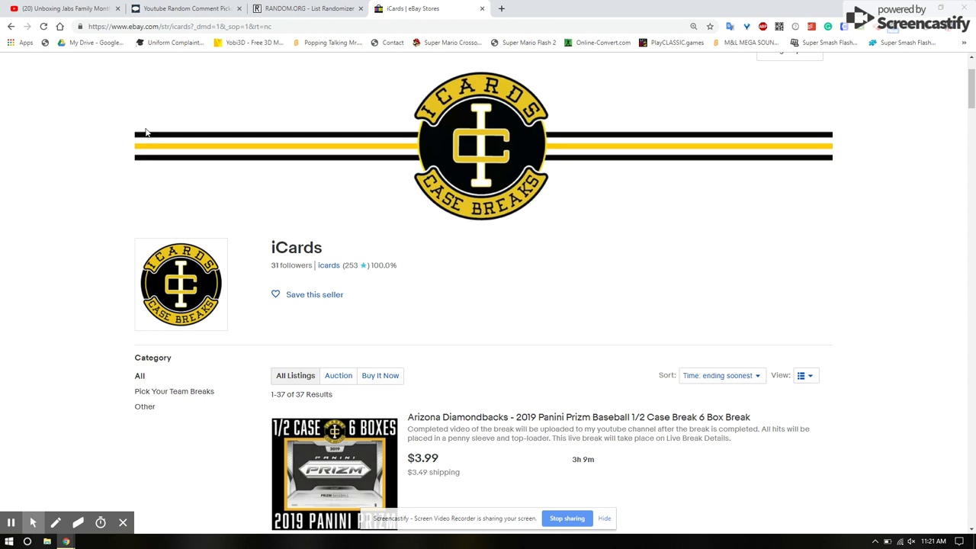
Browse the iCards eBay store listings, then return to the Jabs Family Patreon unboxing video
scroll(146, 133, down, 4)
scroll(146, 133, up, 3)
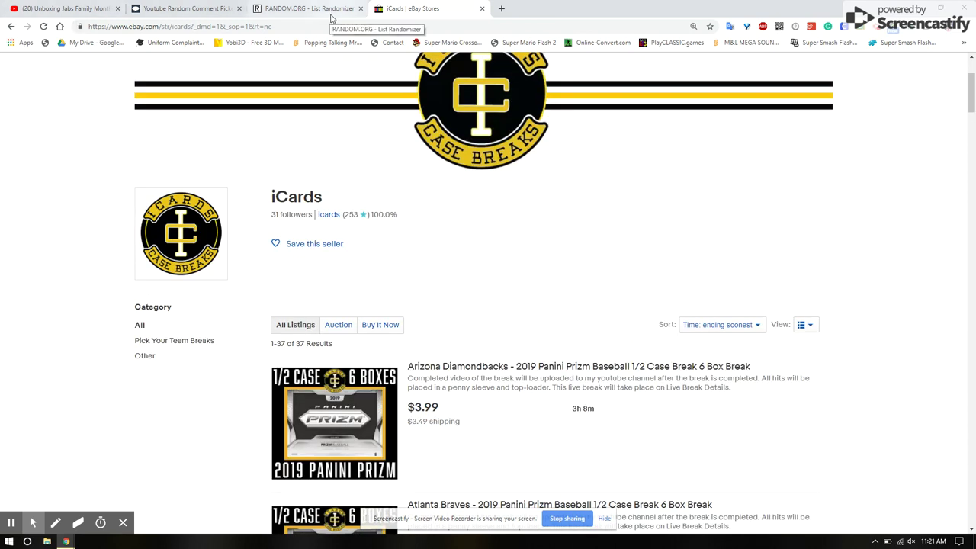
click(76, 16)
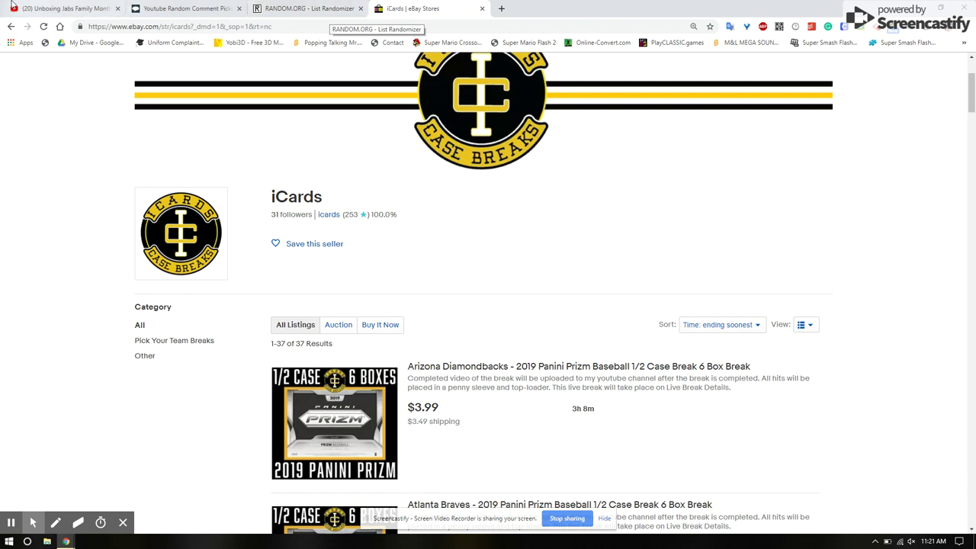
Copy the unboxing video's web address for use in Comment Picker
click(177, 28)
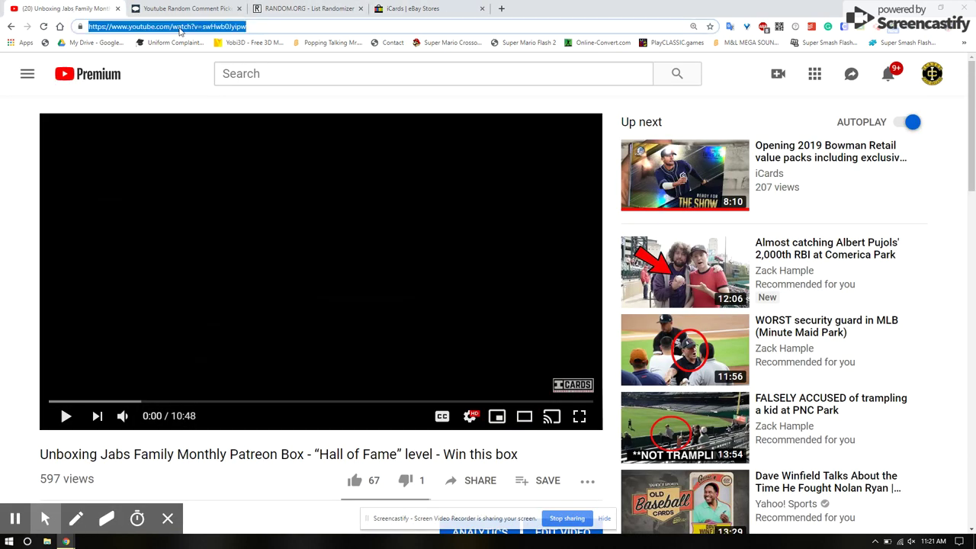
right_click(178, 28)
click(197, 84)
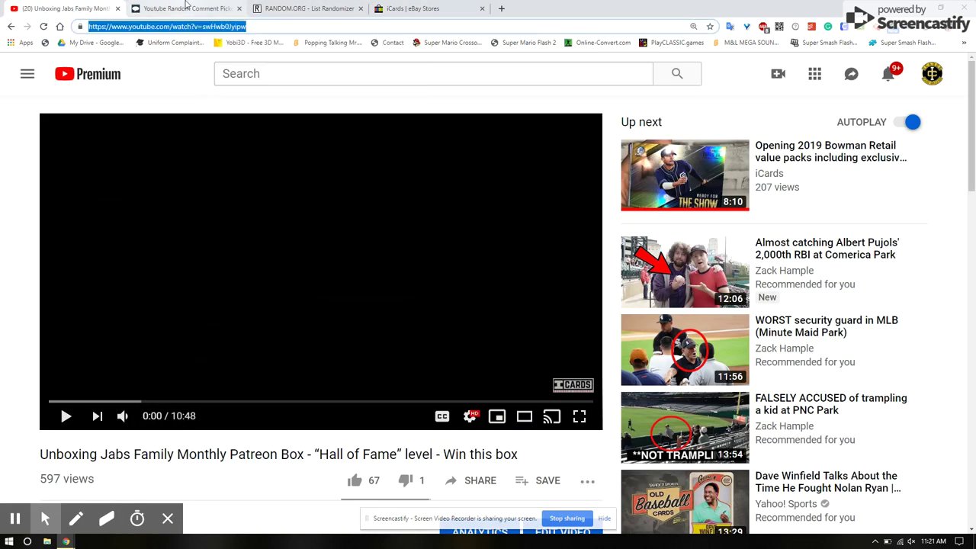
click(187, 9)
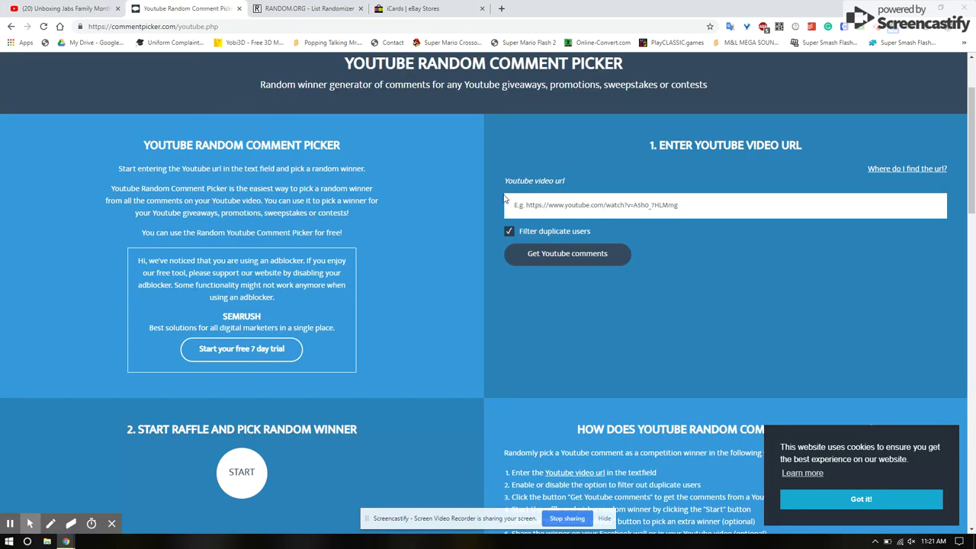
click(80, 9)
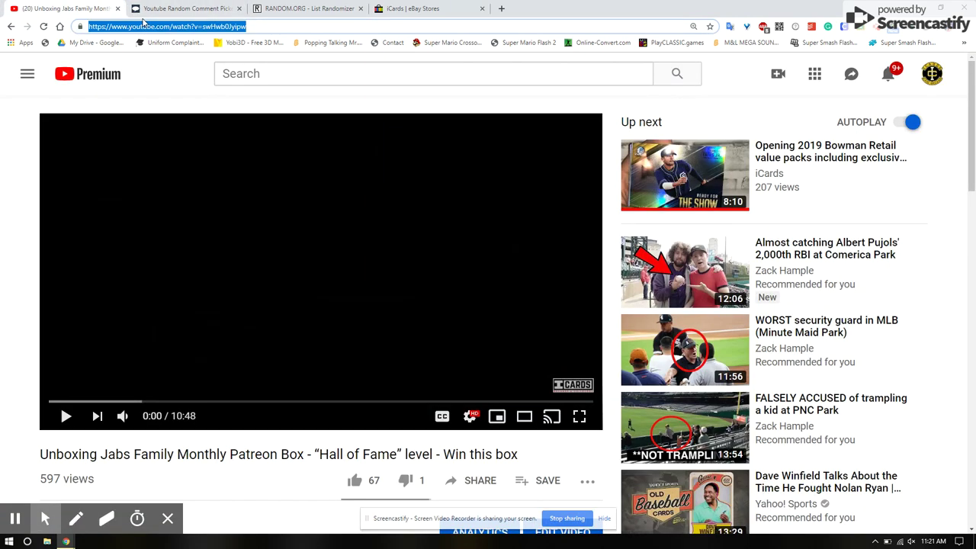
click(191, 8)
click(591, 201)
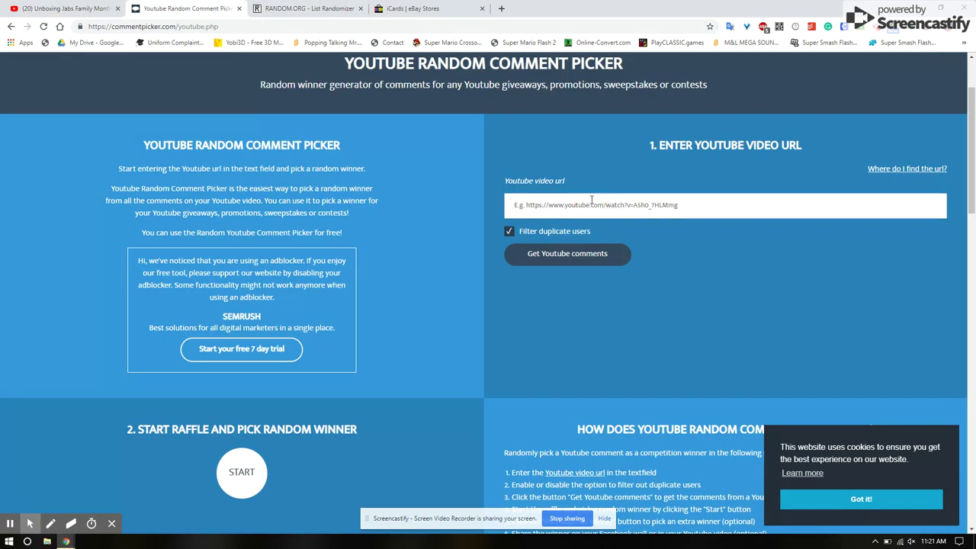
key(ctrl+v)
click(509, 232)
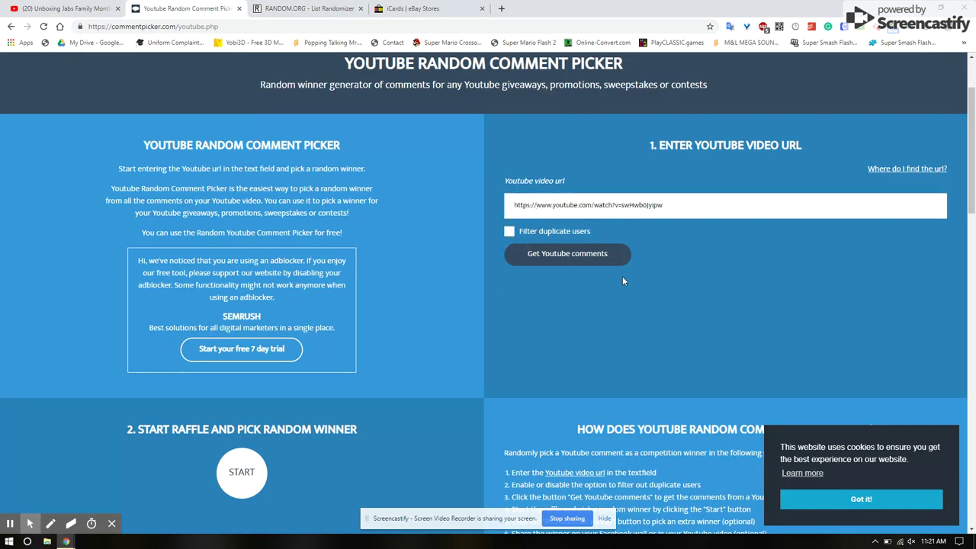
click(610, 257)
click(813, 495)
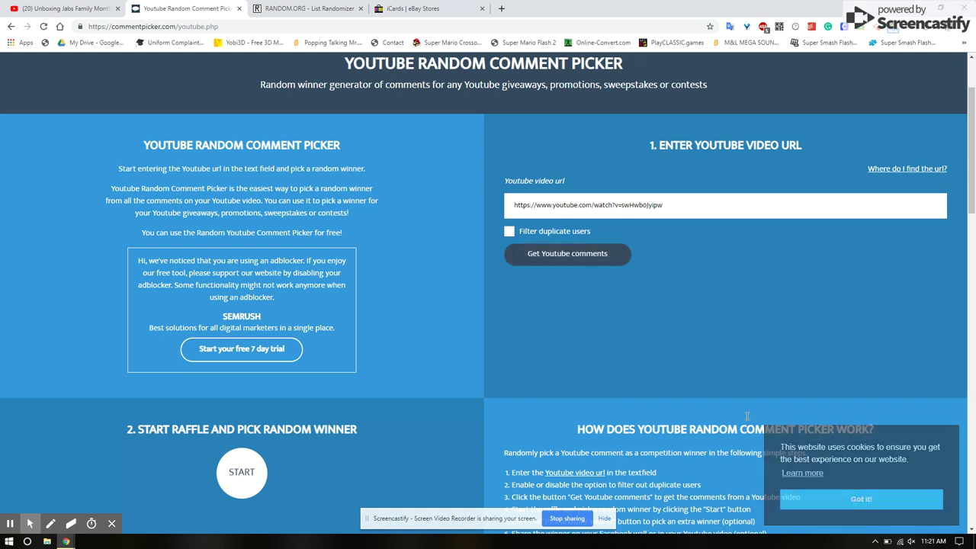
click(578, 259)
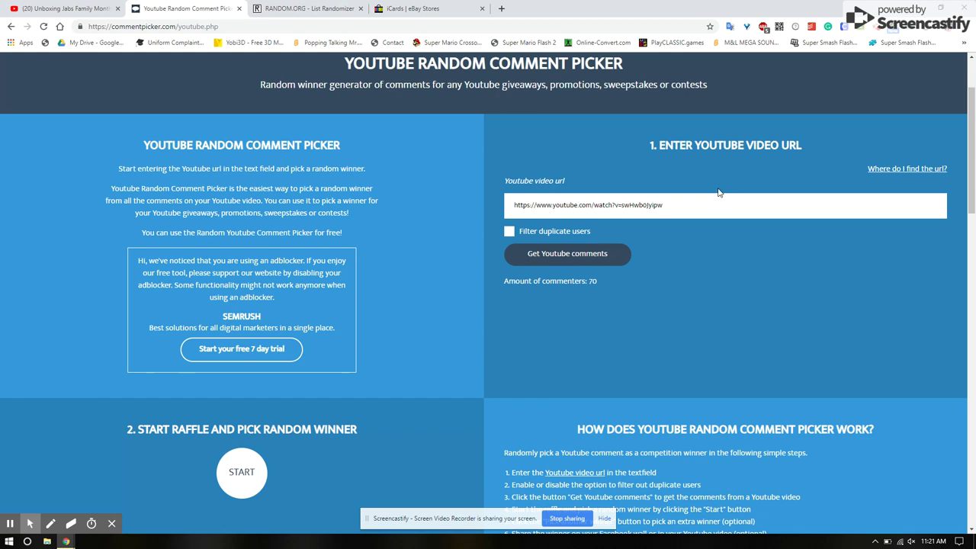
scroll(717, 192, down, 1)
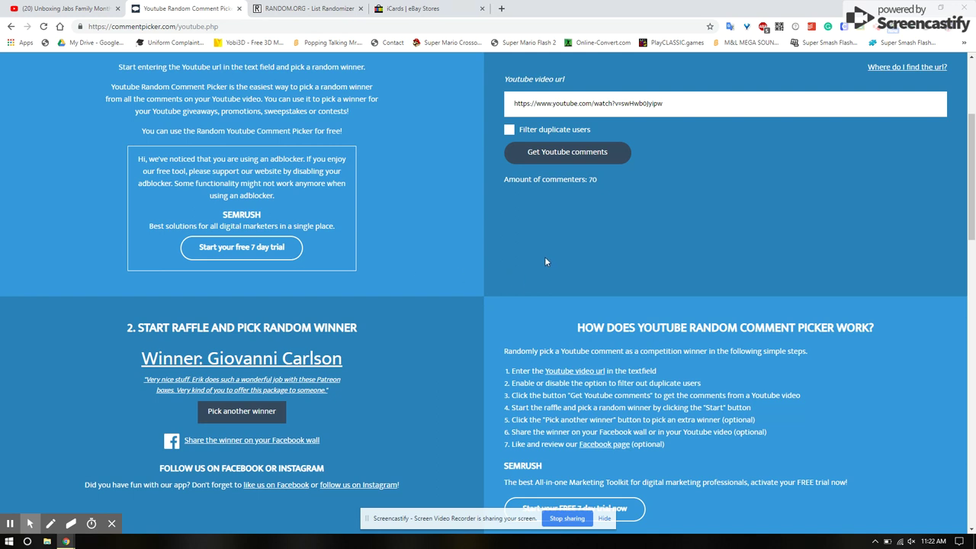
Open the 2019 Diamond King Baseball Hobby Box video from iCards' Videos list and select its URL
click(259, 9)
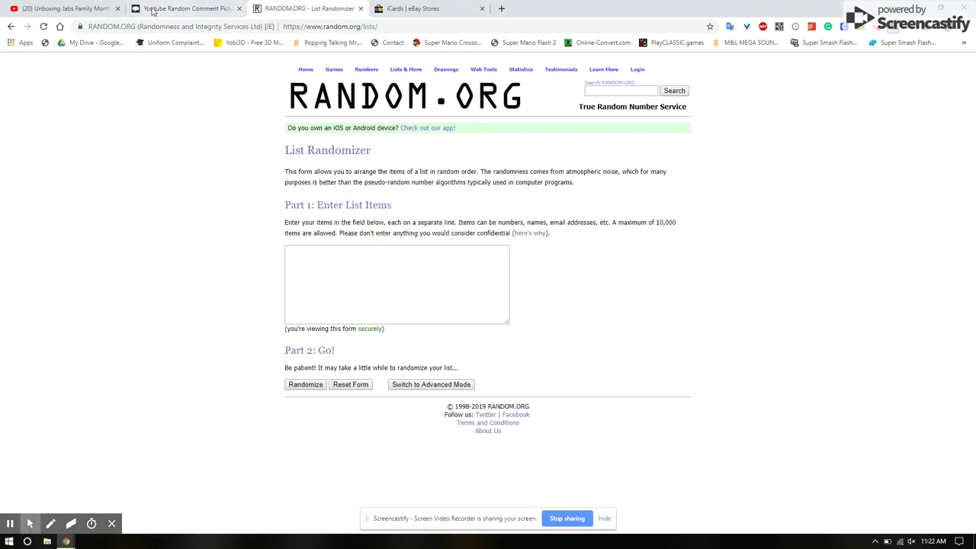
click(239, 8)
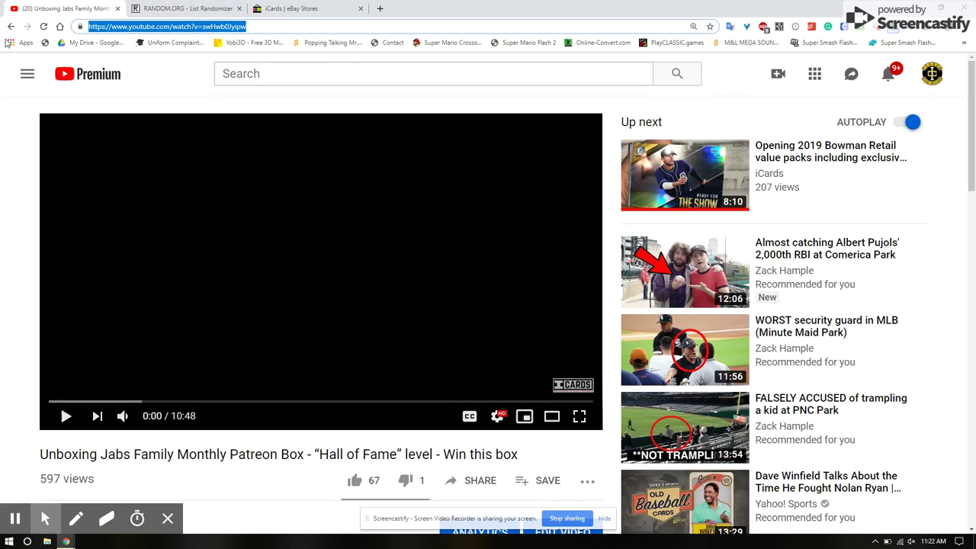
click(32, 12)
click(13, 26)
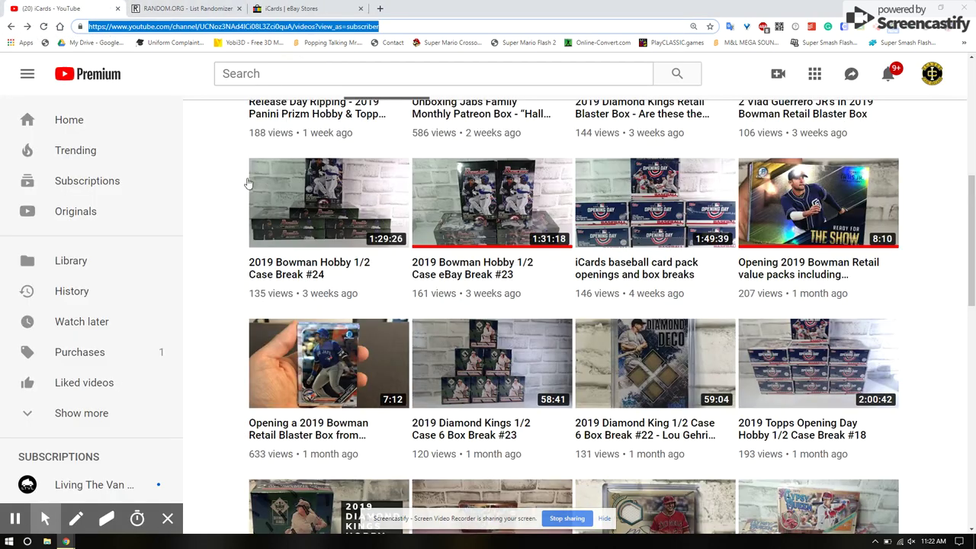
scroll(317, 290, down, 3)
scroll(317, 290, down, 4)
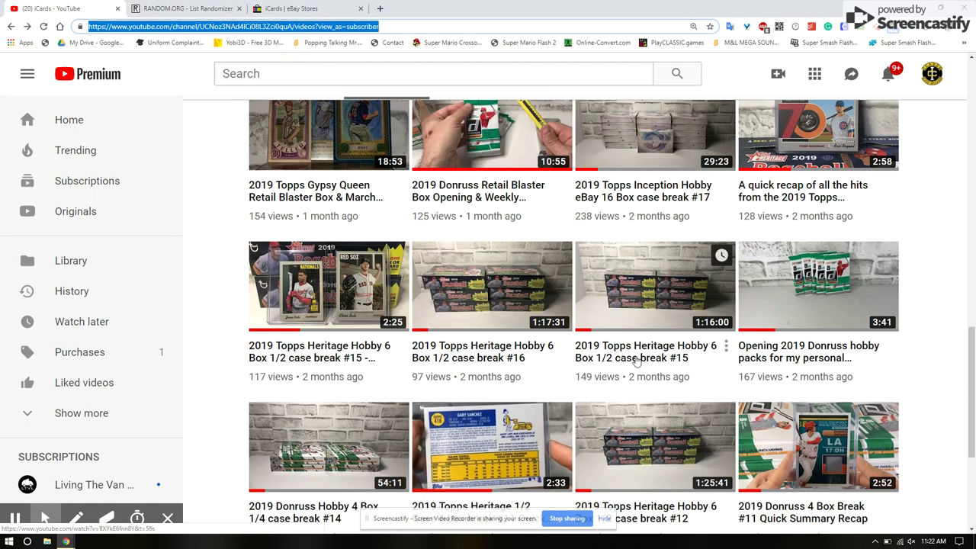
scroll(254, 251, up, 4)
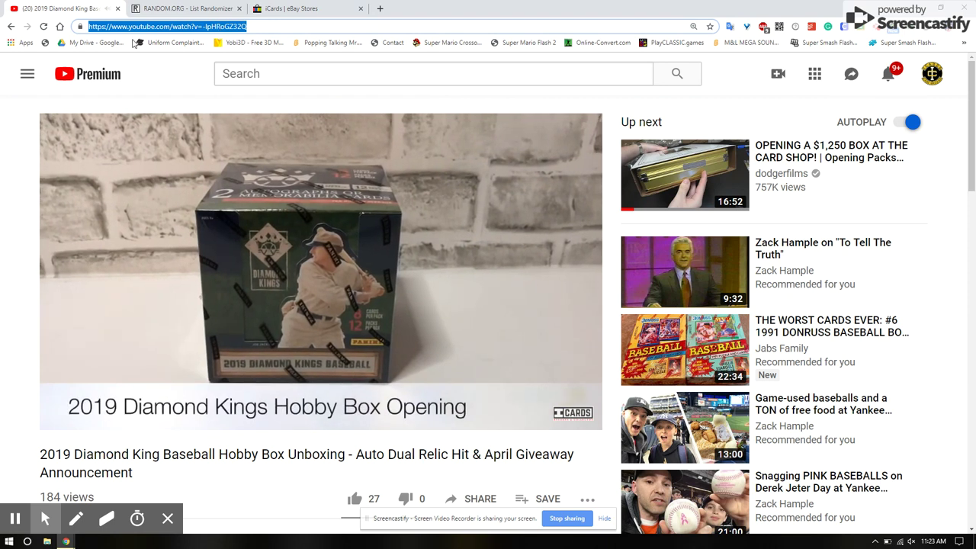
click(15, 518)
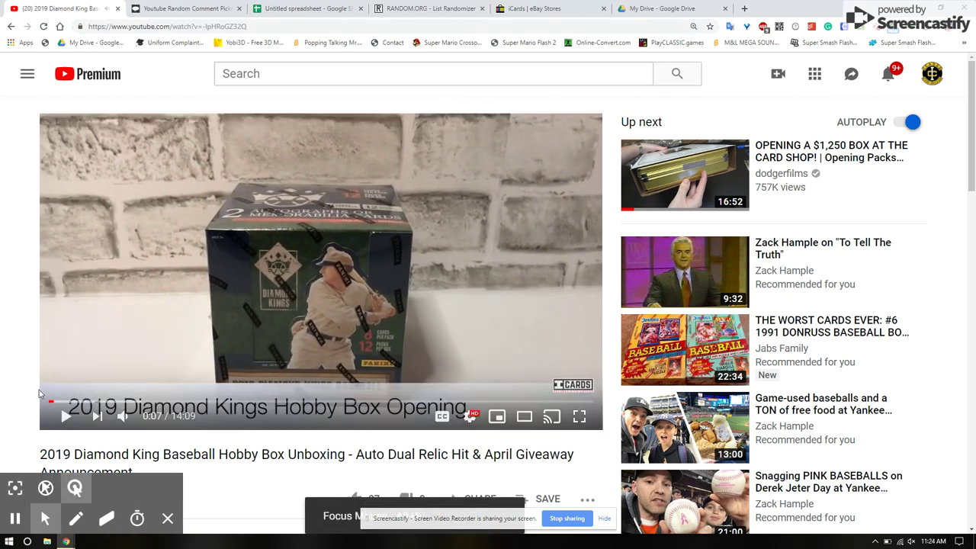
click(196, 31)
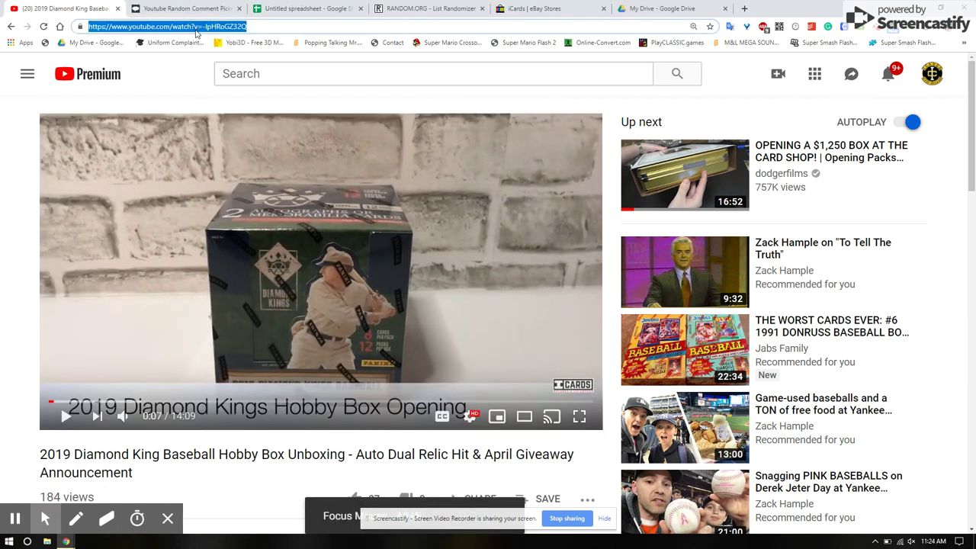
click(202, 13)
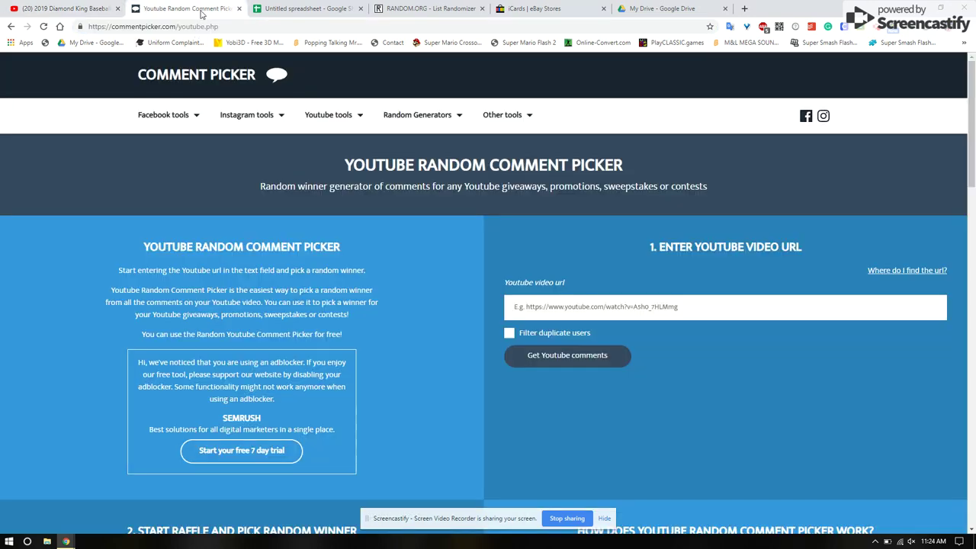
click(581, 312)
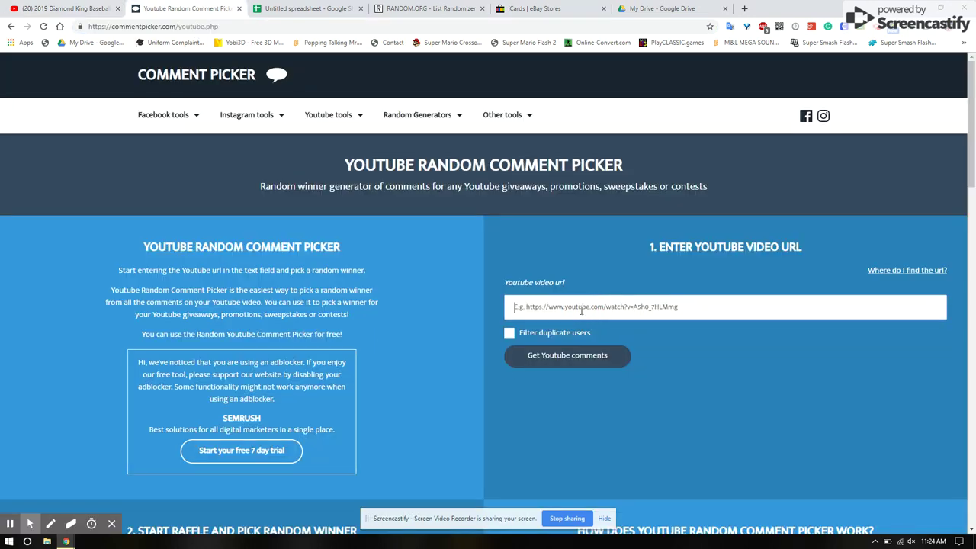
key(ctrl+v)
scroll(344, 351, down, 1)
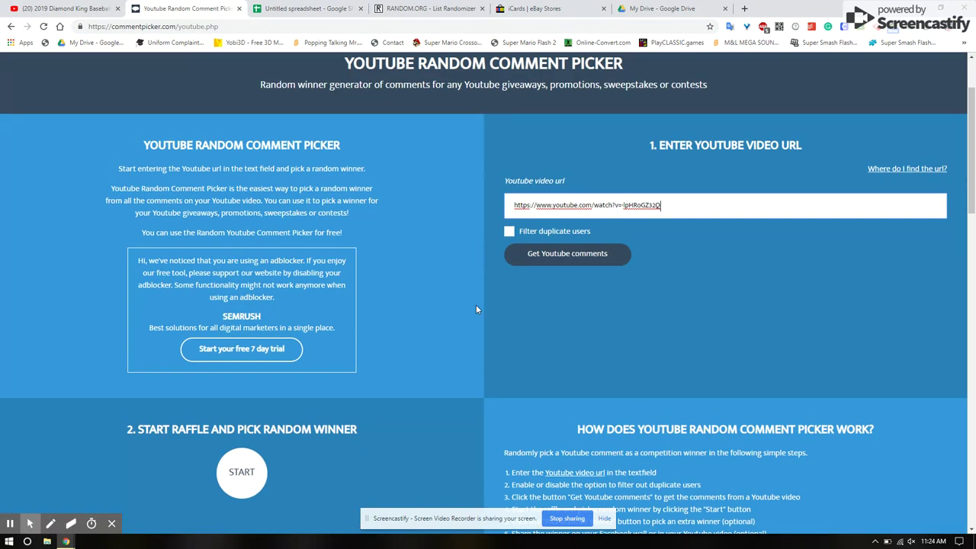
click(584, 254)
scroll(320, 373, down, 1)
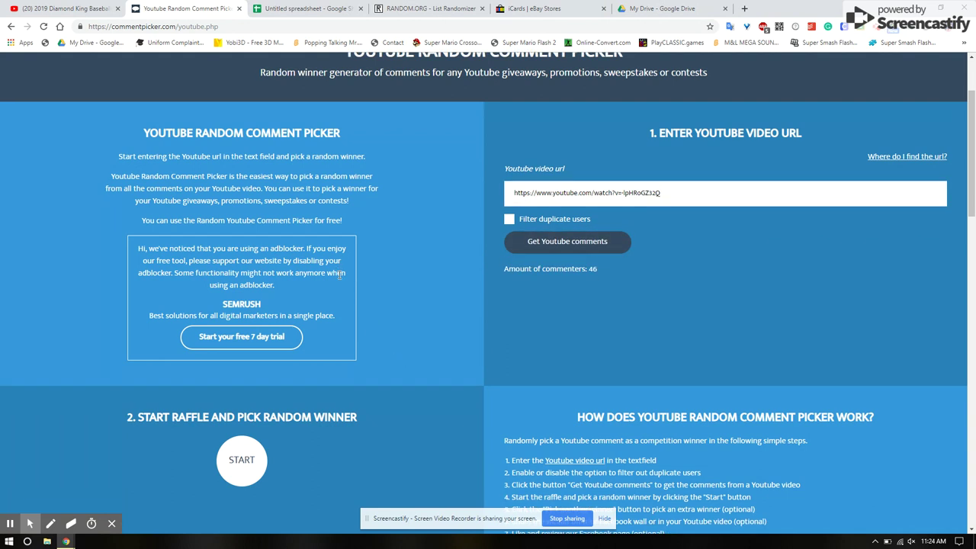
click(253, 371)
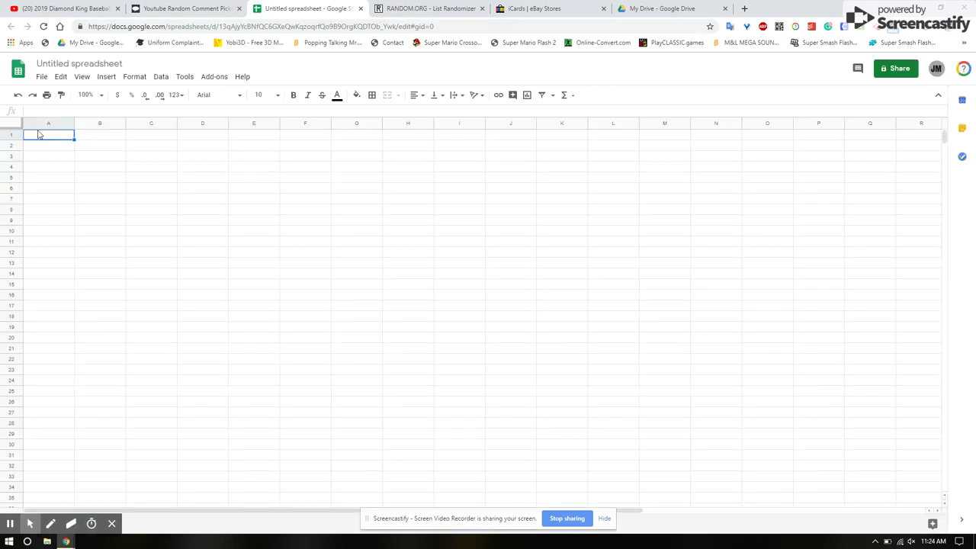
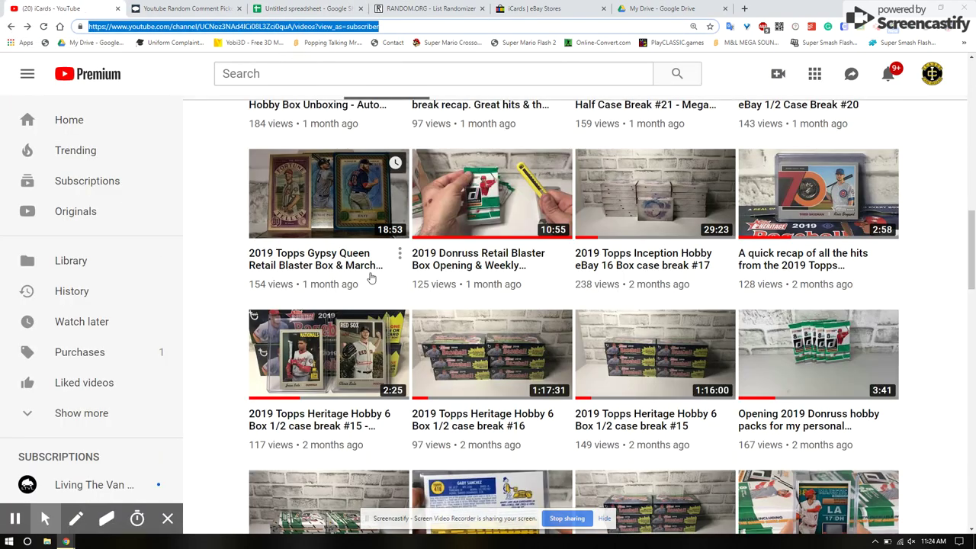
Open the 2019 Topps Opening Day Hobby 1/2 Case Break #18 video, then return to the comment picker
scroll(379, 248, up, 1)
scroll(534, 275, up, 2)
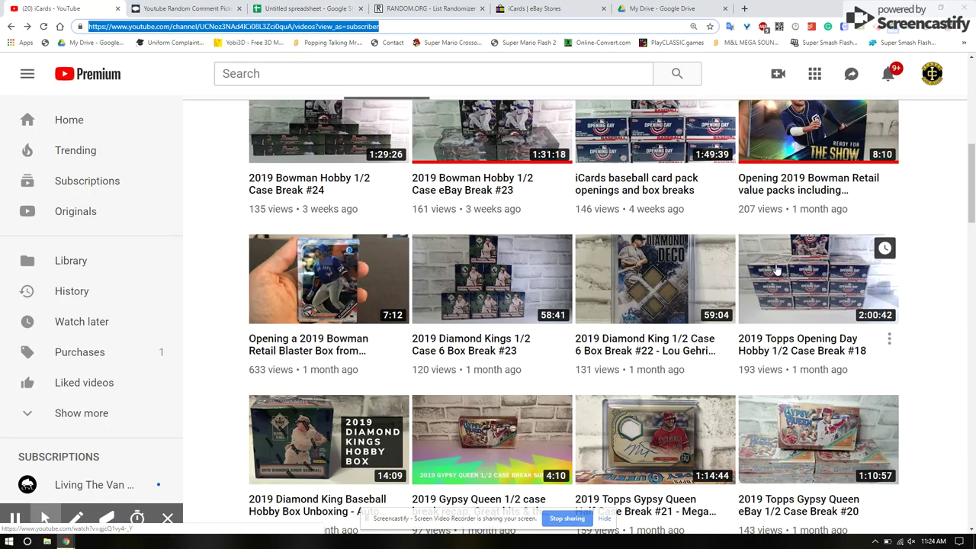
click(801, 304)
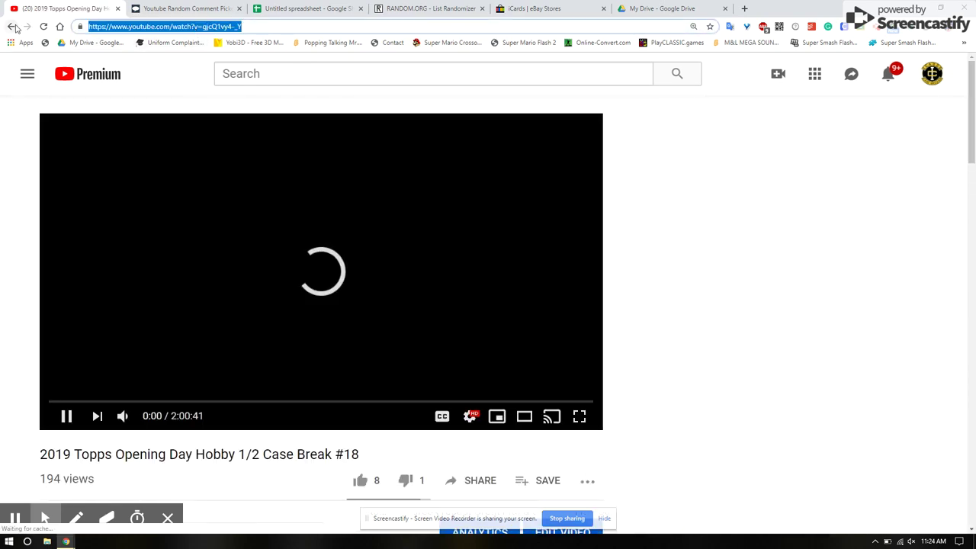
key(alt+Left)
click(172, 9)
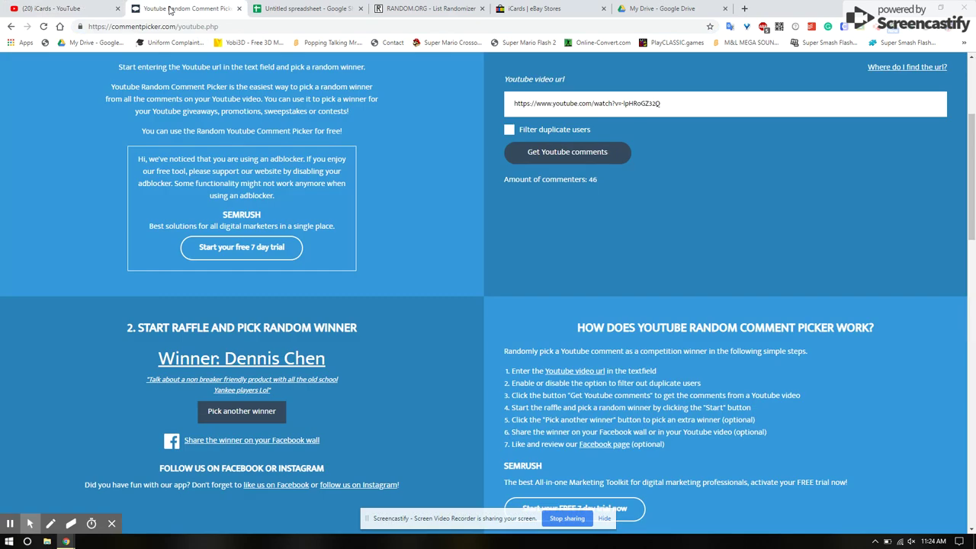
Replace the link with the Topps Opening Day video's, load its 9 commenters and draw a winner
double_click(603, 102)
key(ctrl+a)
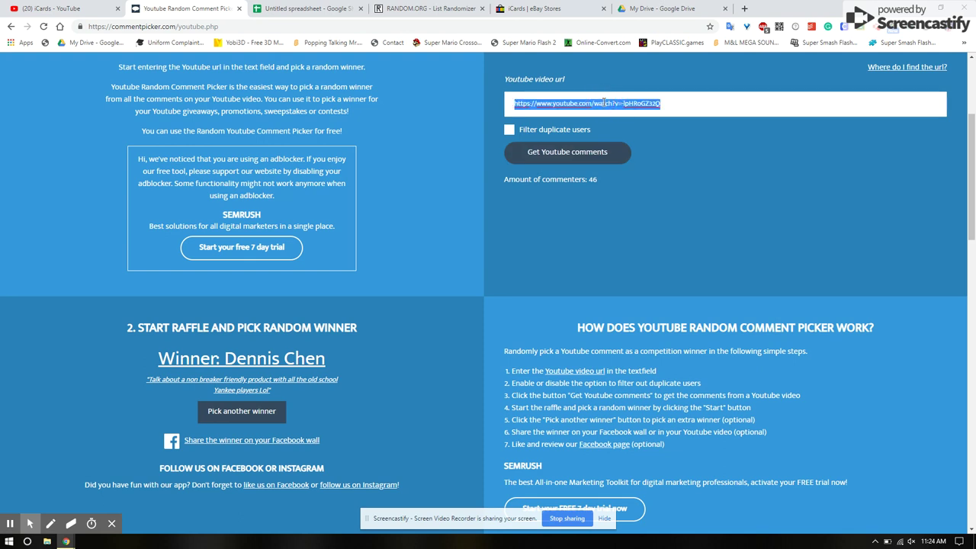
text(https://www.youtube.com/watch?v=gjcQIvy4-_Y)
click(586, 151)
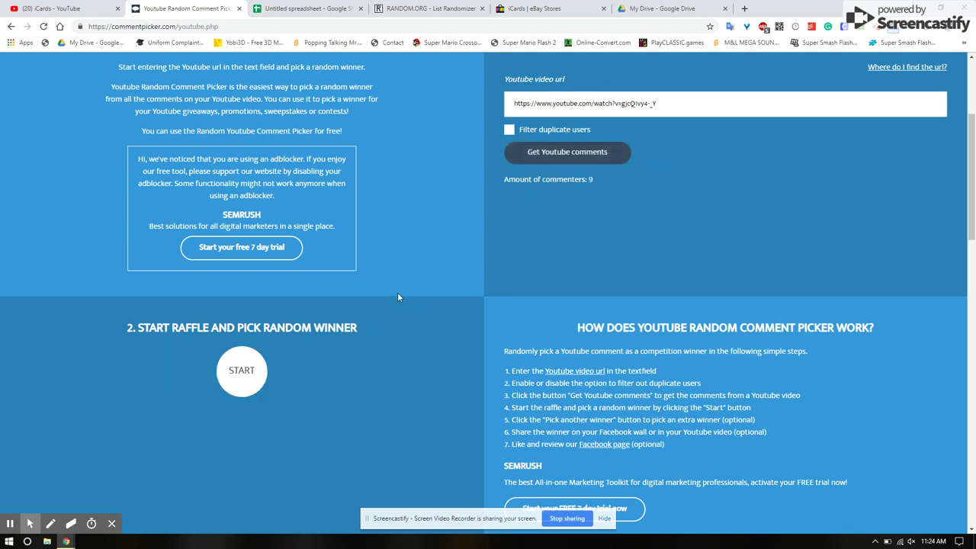
scroll(305, 320, down, 1)
click(241, 268)
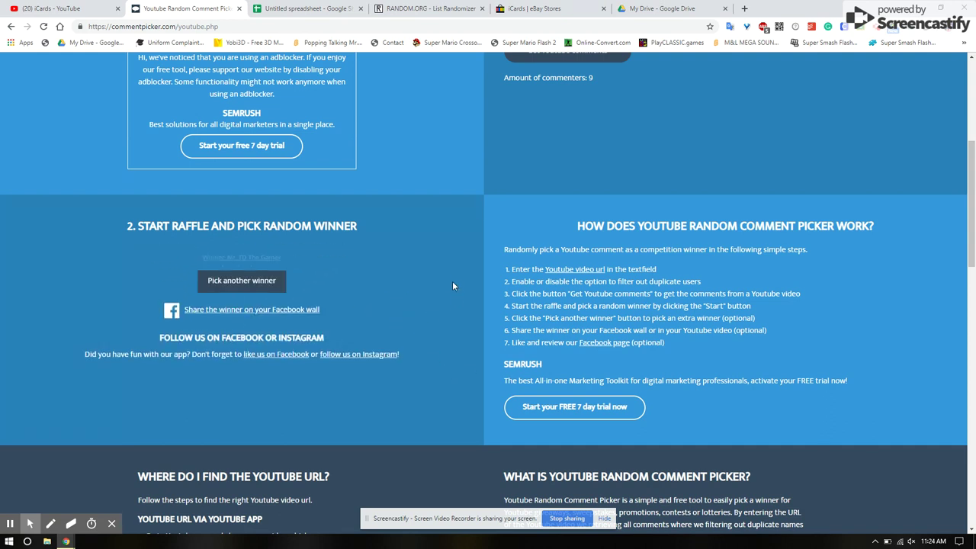
click(305, 9)
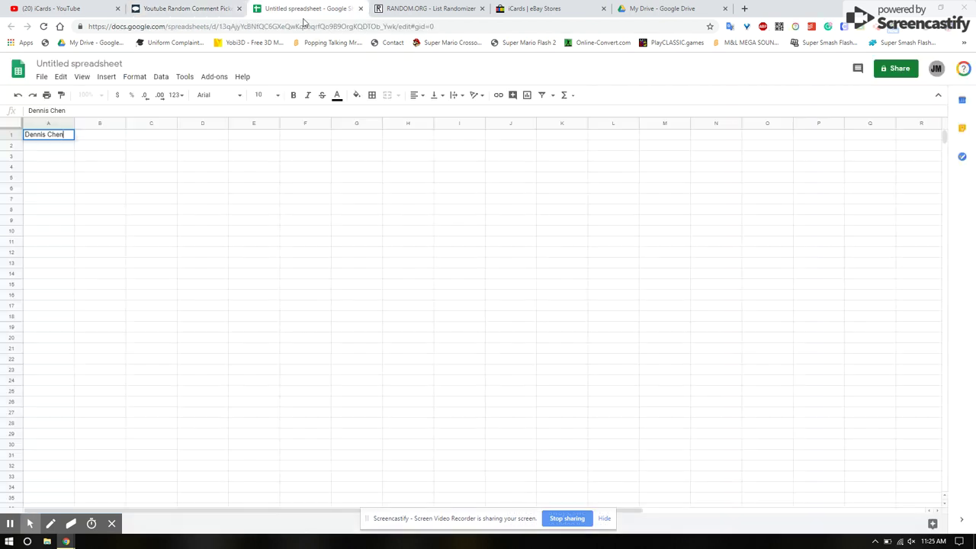
click(46, 149)
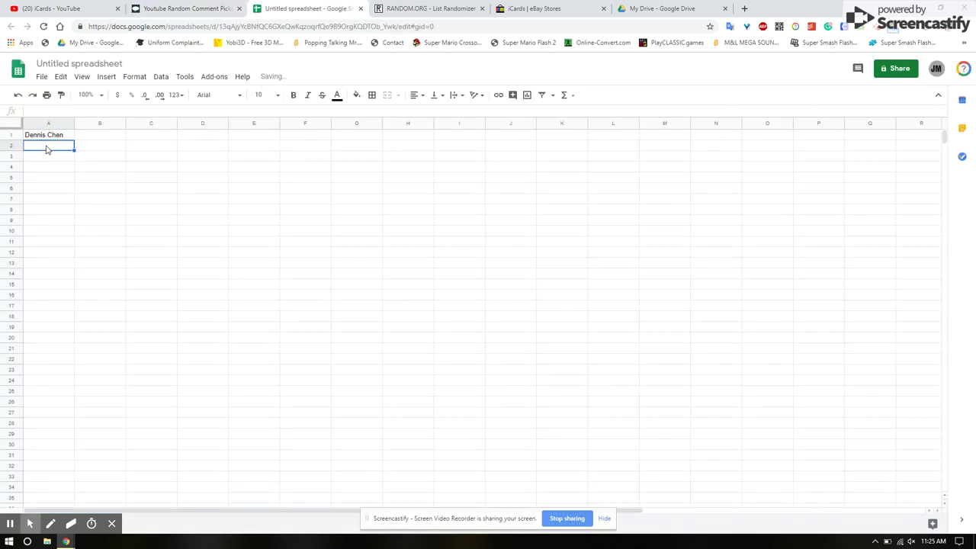
text(Mr TD)
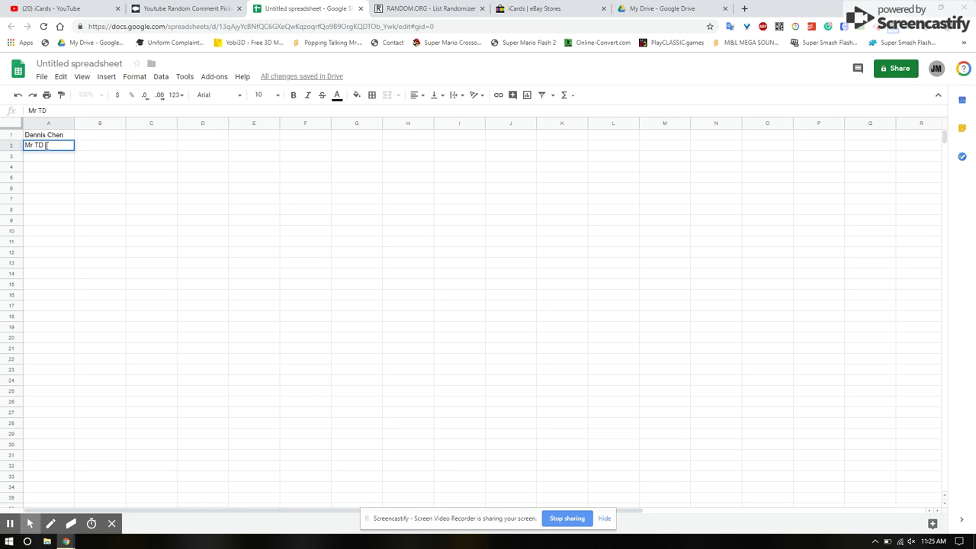
text( The Gammer)
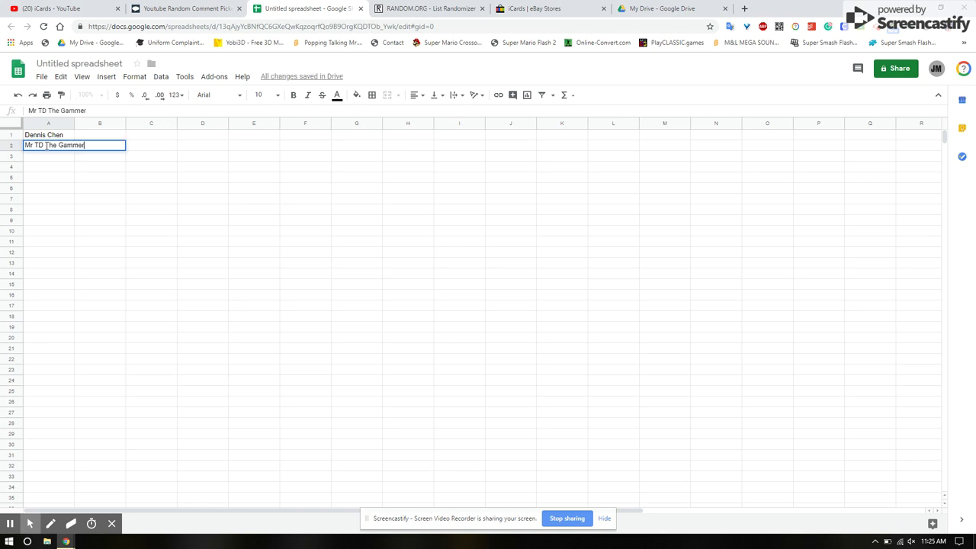
key(BackSpace)
key(BackSpace)
text(e)
key(Return)
click(46, 9)
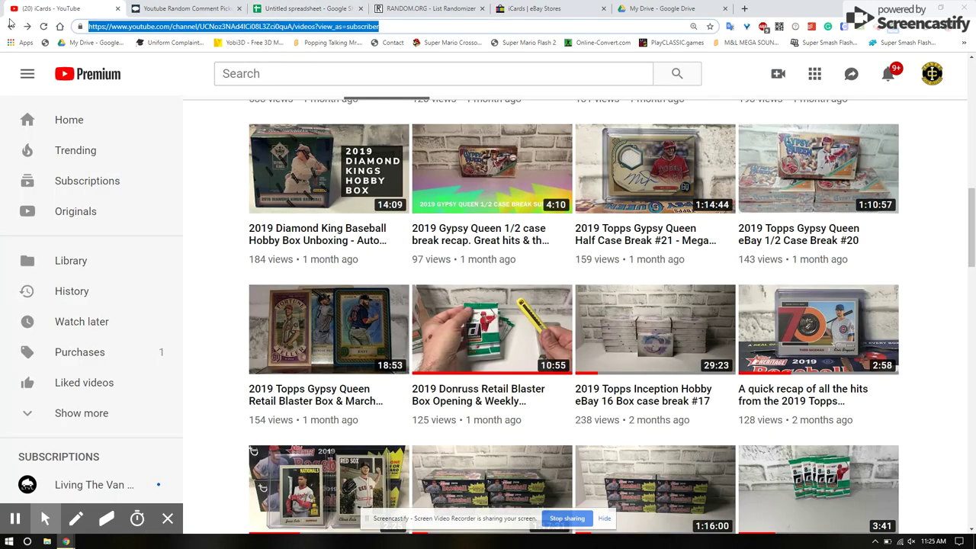
Open the 2019 Diamond King 1/2 Case Break #22 video from the channel's Videos grid
click(11, 26)
click(26, 26)
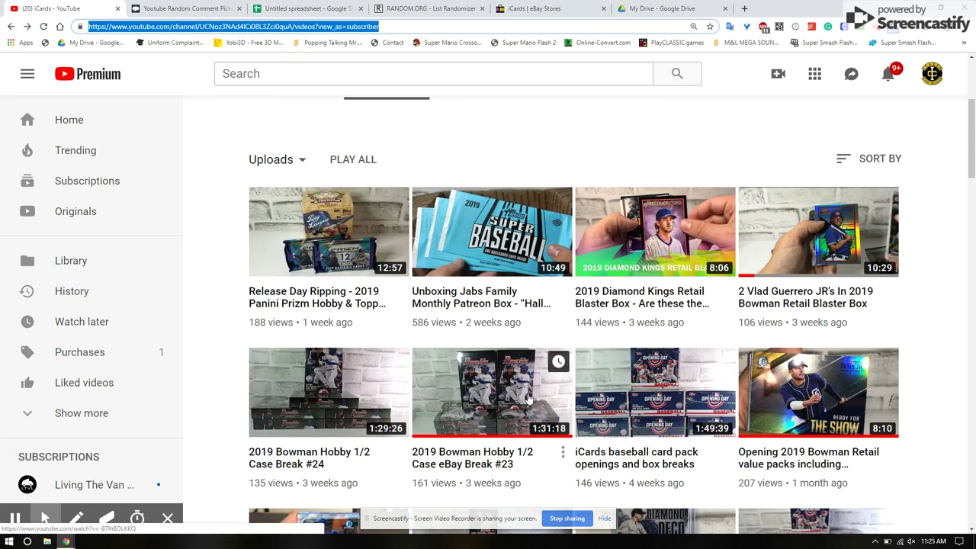
scroll(528, 398, down, 2)
scroll(528, 398, down, 2)
click(664, 305)
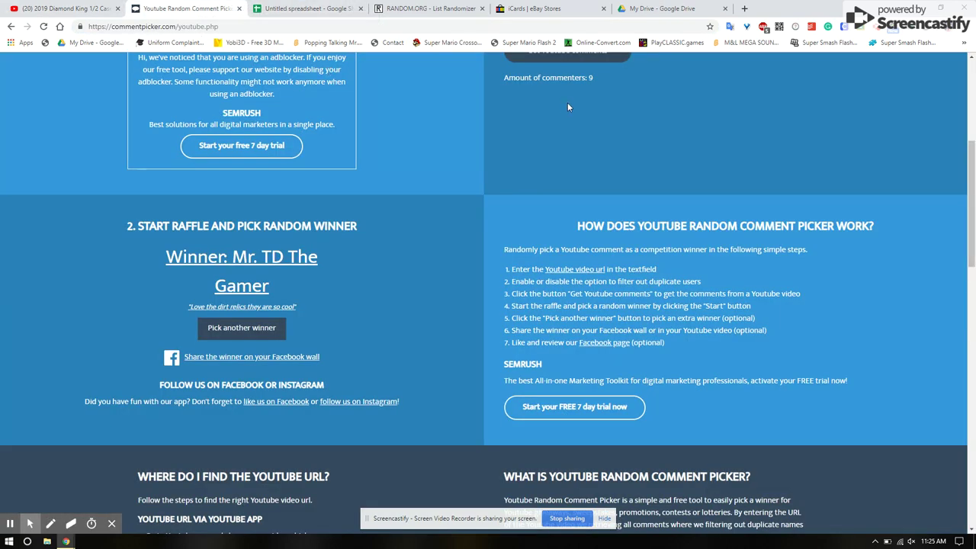
Swap in the Diamond King #22 link, load its 6 commenters and draw The Card Collector 63
scroll(611, 172, up, 5)
click(587, 257)
key(ctrl+a)
text(https://www.youtube.com/watch?v=CnqjwPFoCHg)
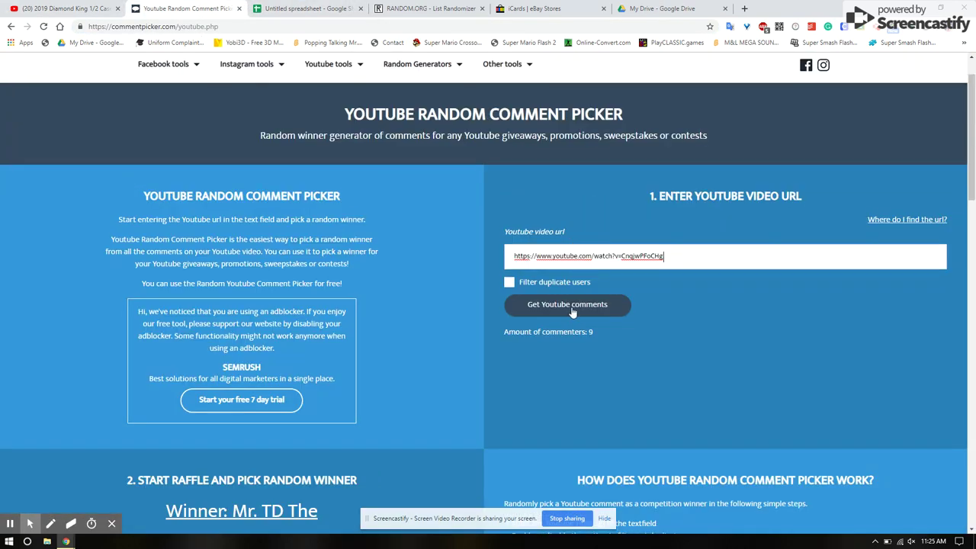
click(557, 307)
scroll(404, 224, down, 3)
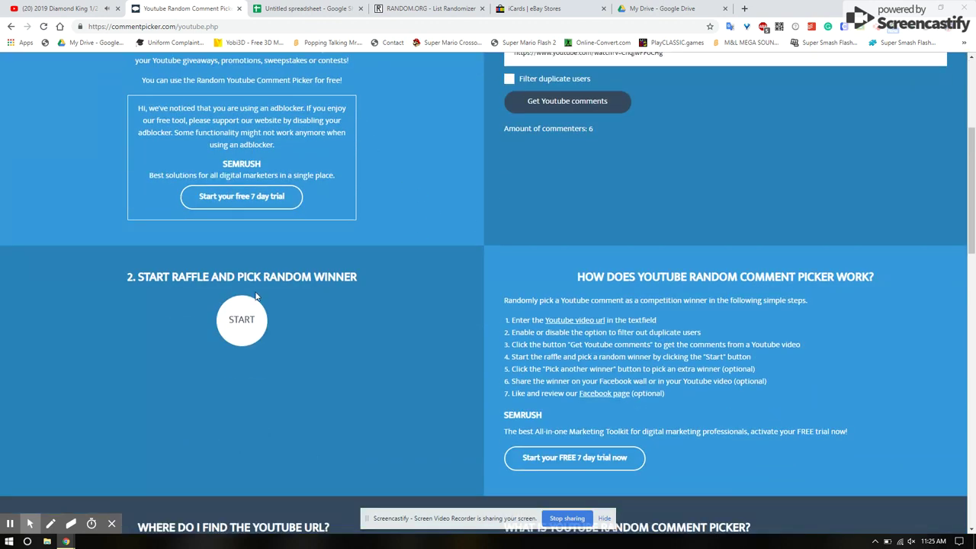
click(252, 336)
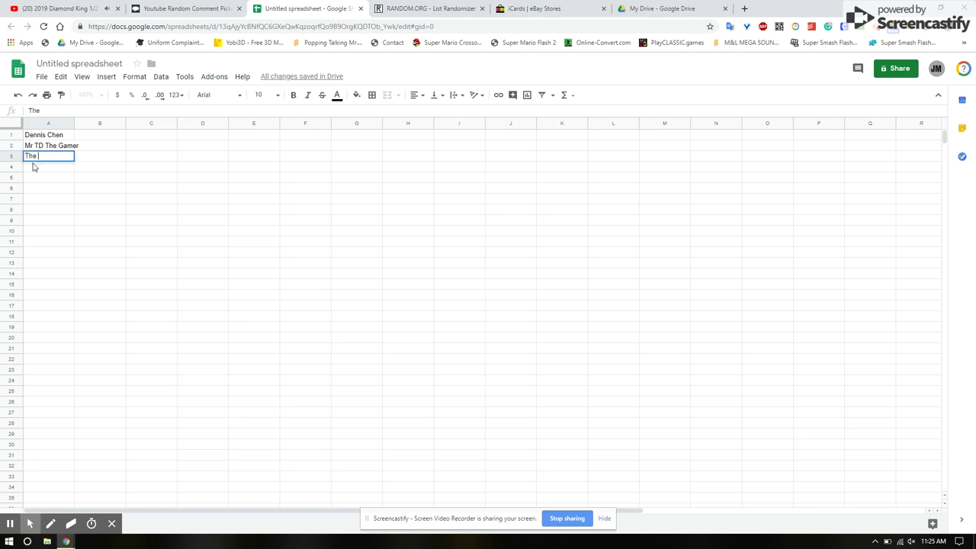
Enter The Card Collector 63 in cell A3 as the third winner
text(ollector 63)
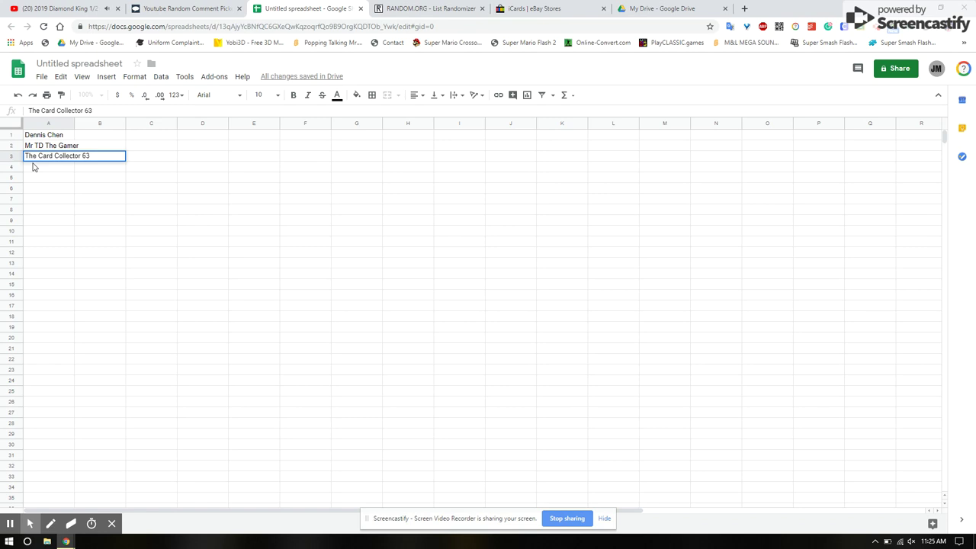
click(34, 167)
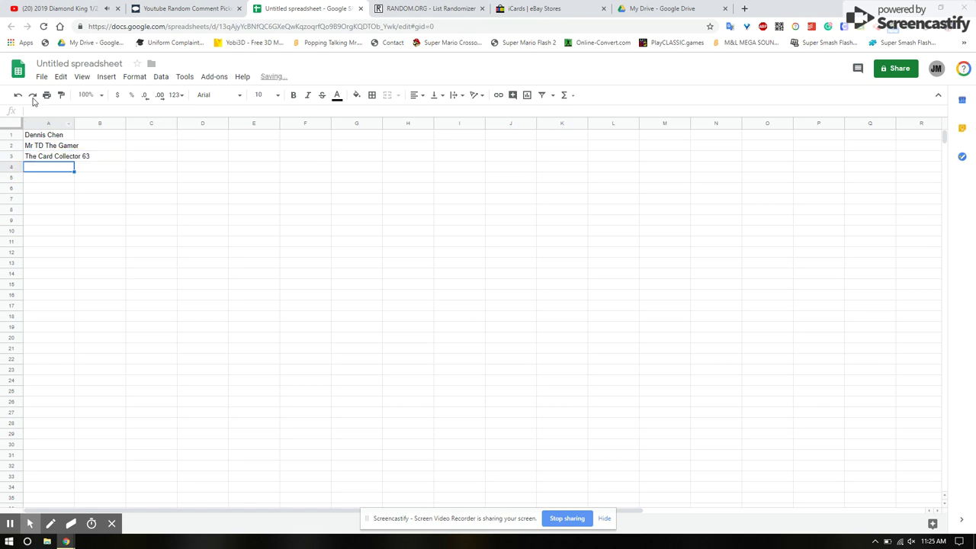
click(57, 11)
Open the 2019 Diamond Kings 1/2 Case 6 Box Break #23 video and select its URL
click(11, 26)
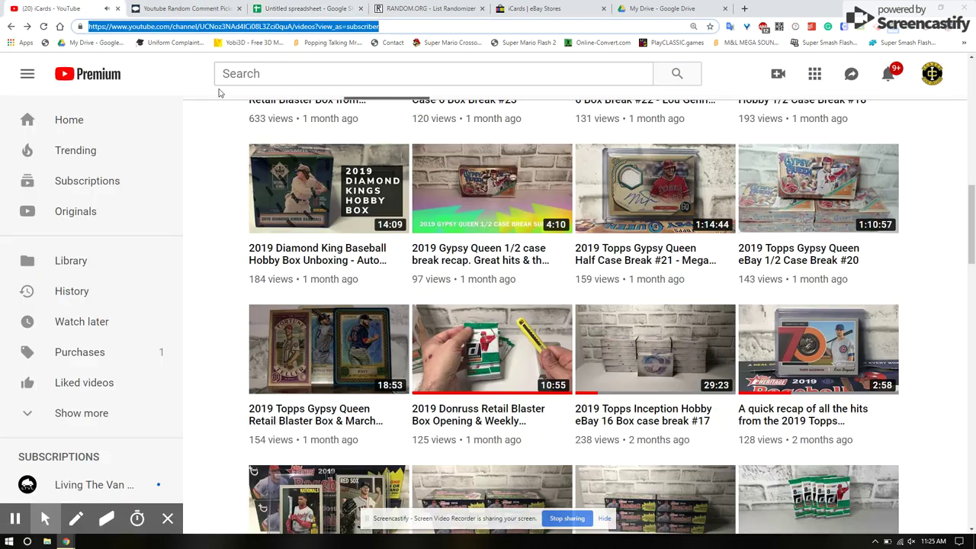
scroll(531, 311, up, 3)
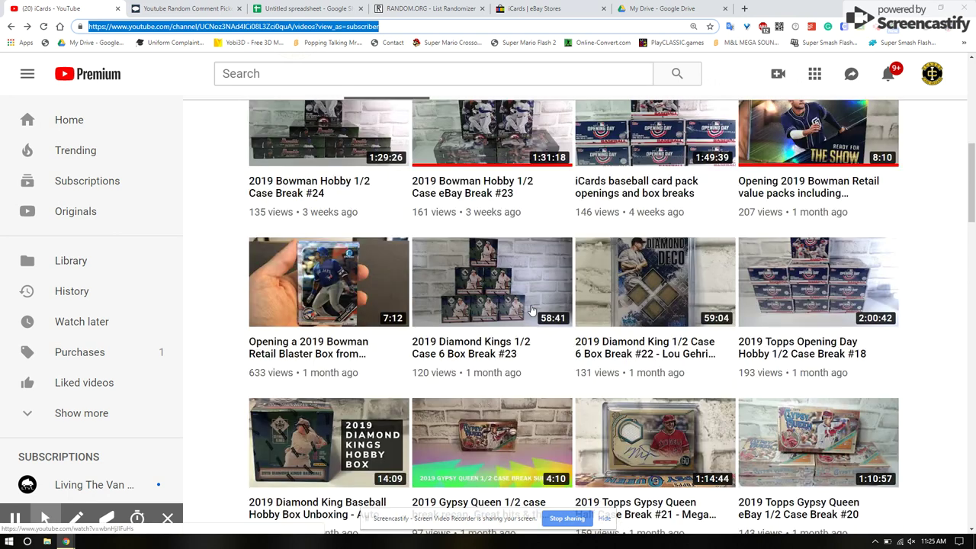
scroll(531, 311, up, 1)
click(473, 382)
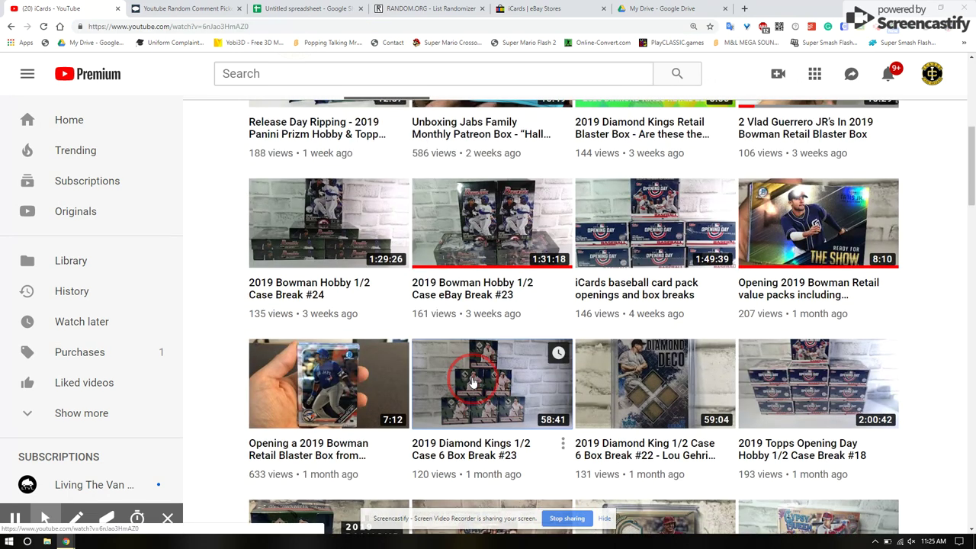
click(185, 27)
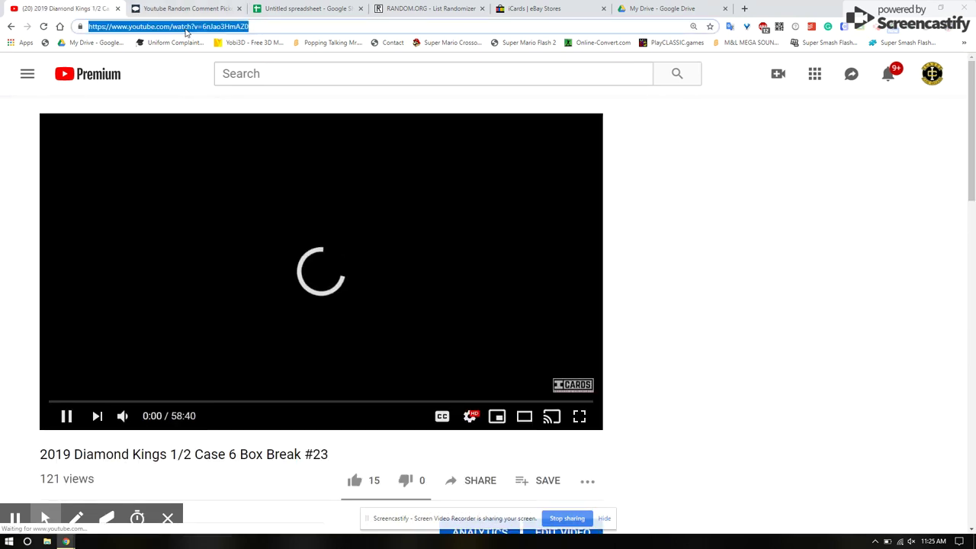
Load the Diamond Kings #23 video's five comments in Comment Picker and draw a winner
click(183, 9)
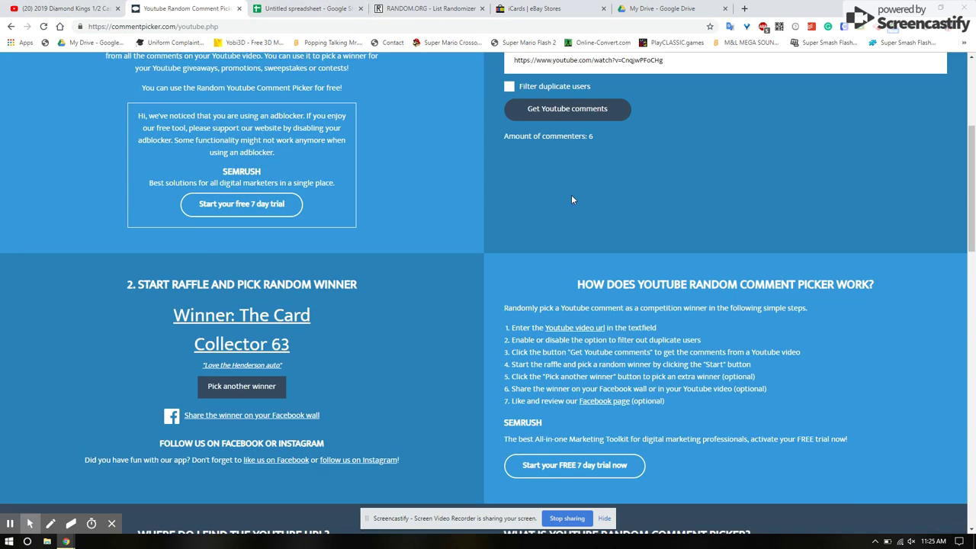
scroll(572, 200, up, 3)
triple_click(572, 255)
text(https://www.youtube.com/watch?v=6nJao3HmAZ0)
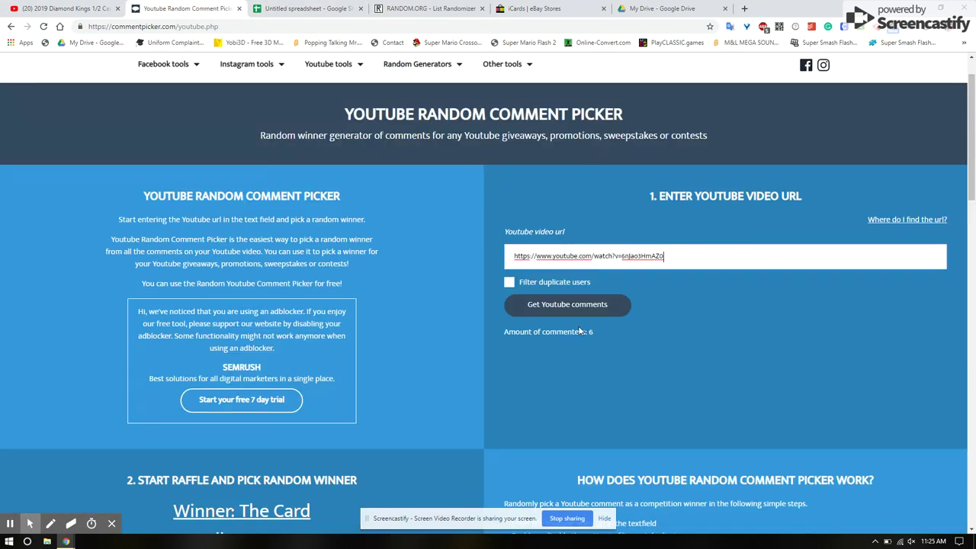
click(567, 304)
scroll(343, 264, down, 3)
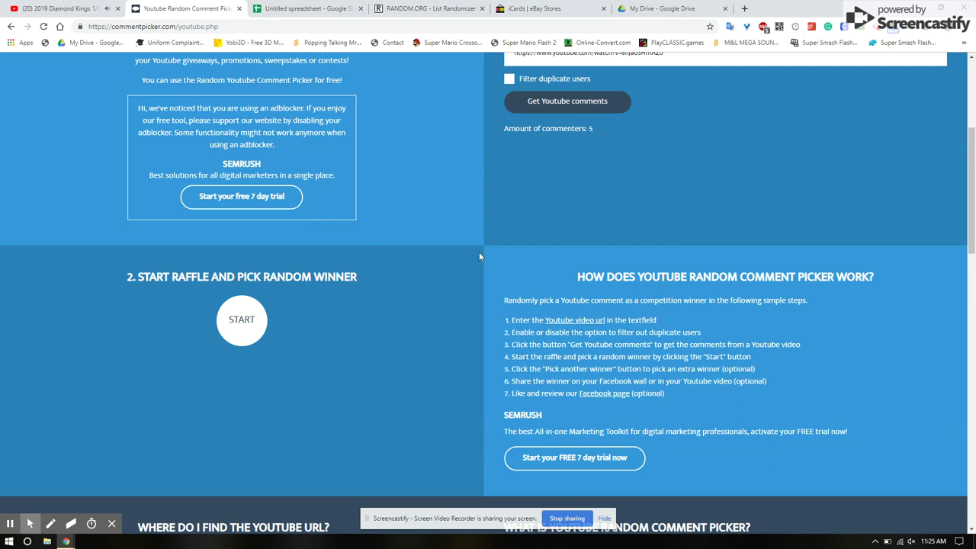
scroll(443, 239, up, 1)
click(246, 420)
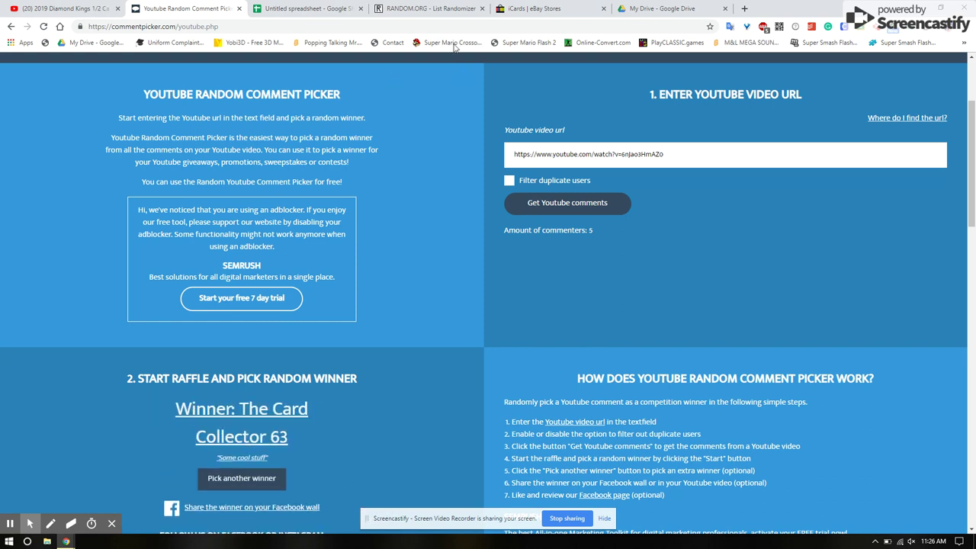
Record The Card Collector 63 in cell A4 of the winners sheet
click(334, 8)
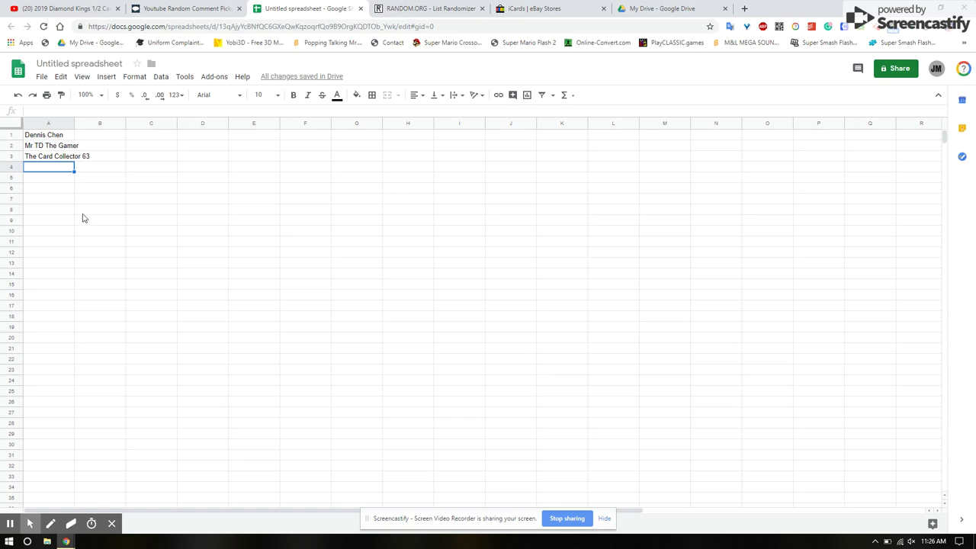
text(TheCard Collector 63)
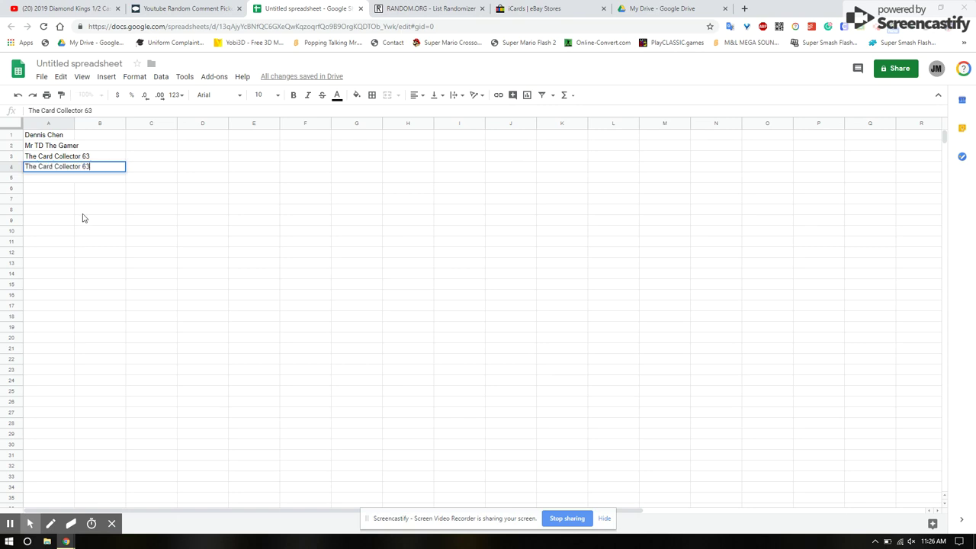
key(Return)
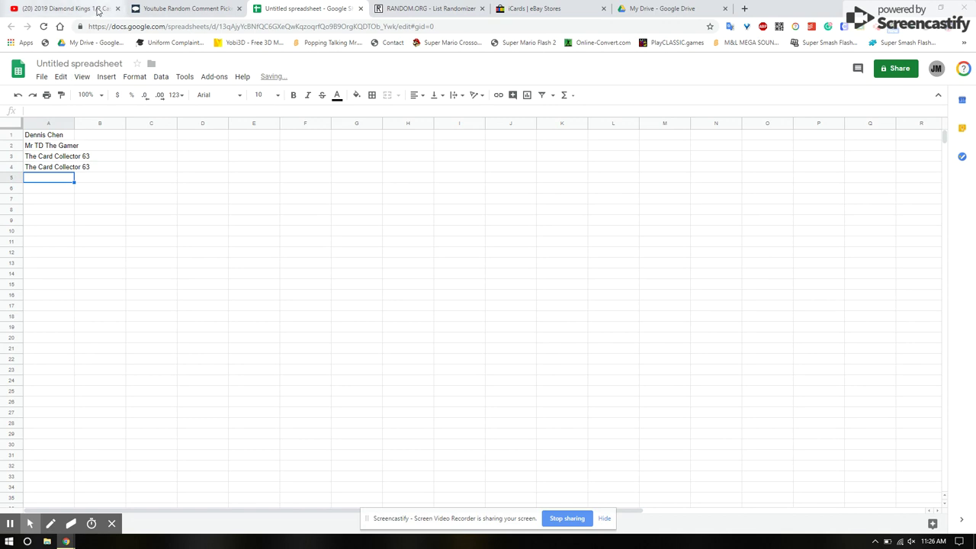
click(98, 9)
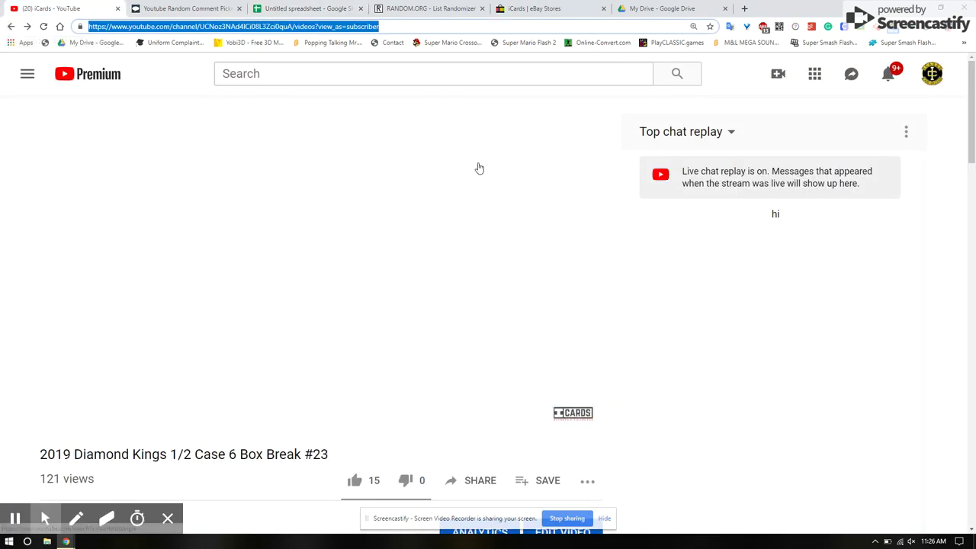
scroll(729, 440, up, 3)
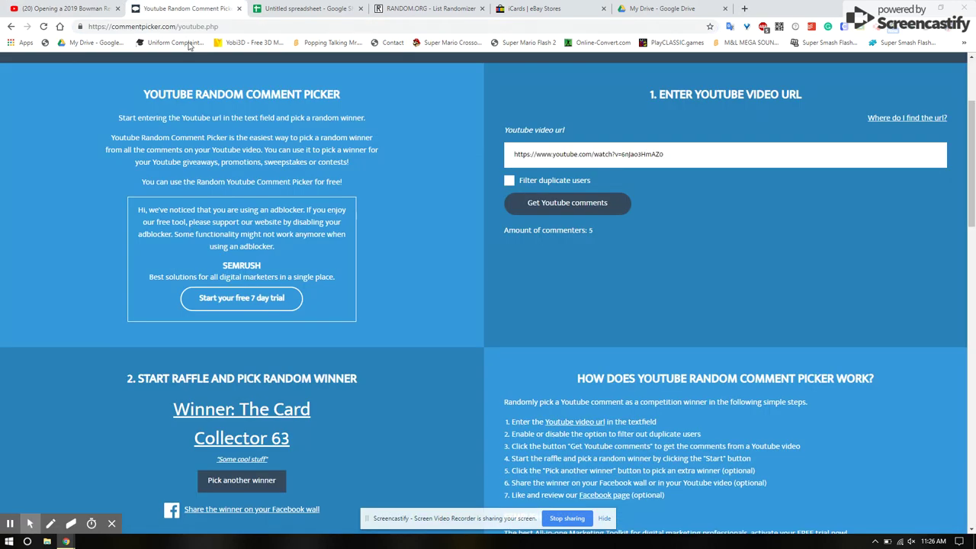
triple_click(570, 154)
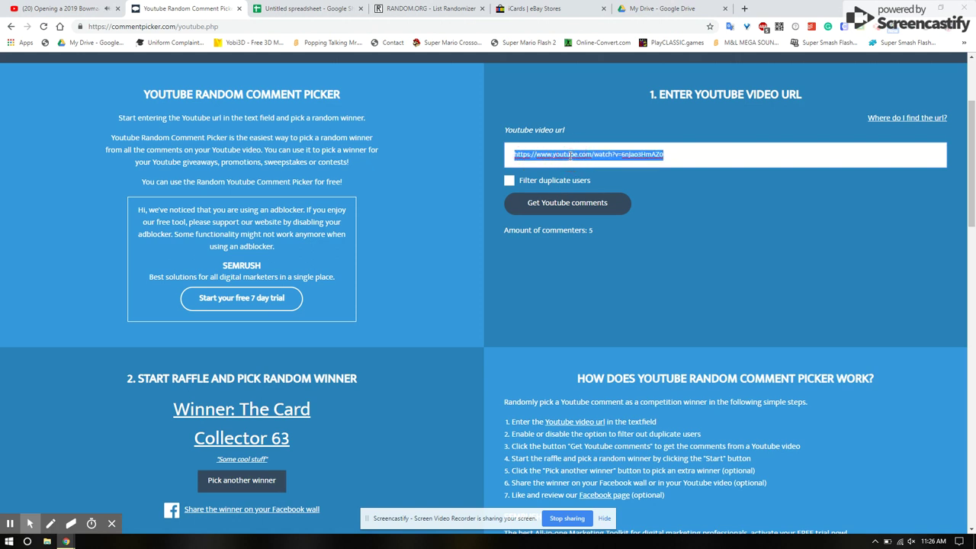
text(https://www.youtube.com/watch?v=UgGTaMCa96Q)
click(576, 204)
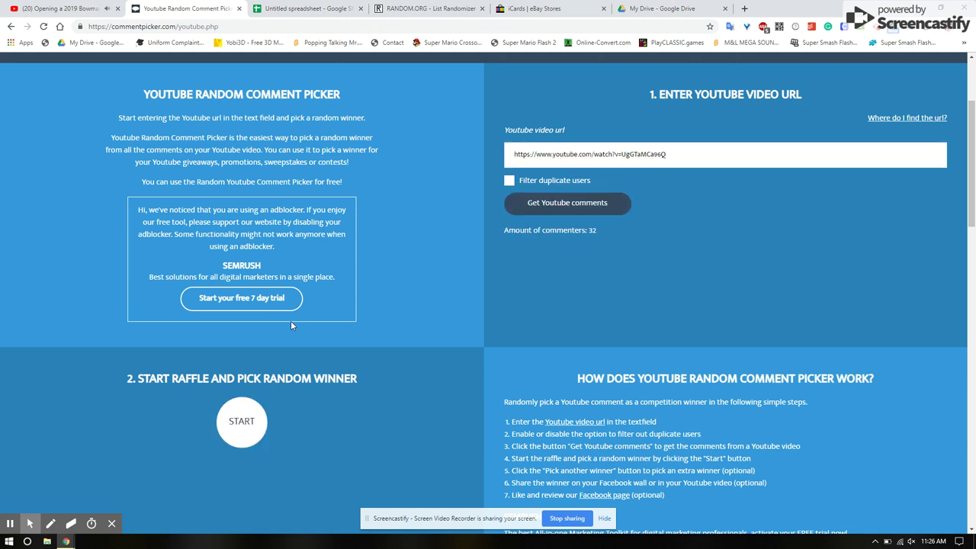
scroll(282, 320, down, 1)
click(245, 320)
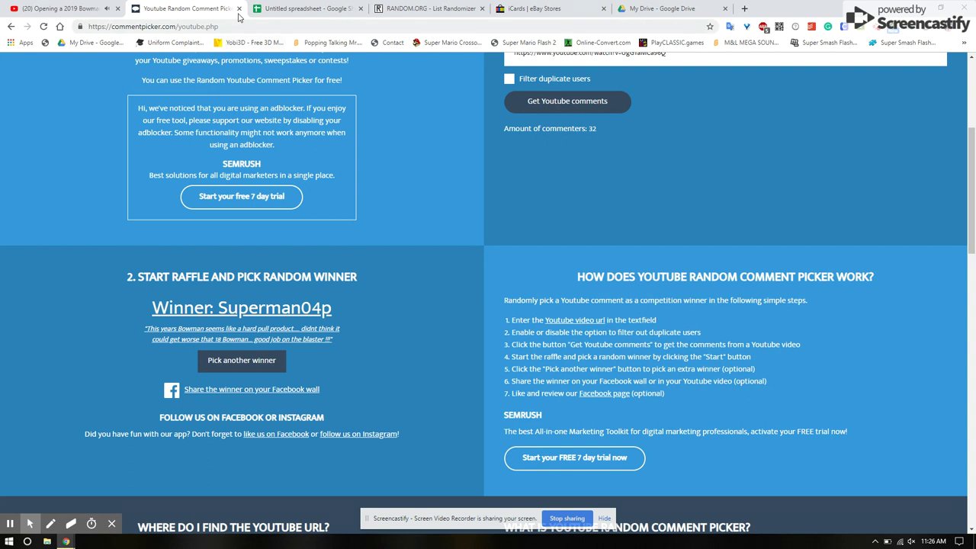
click(294, 10)
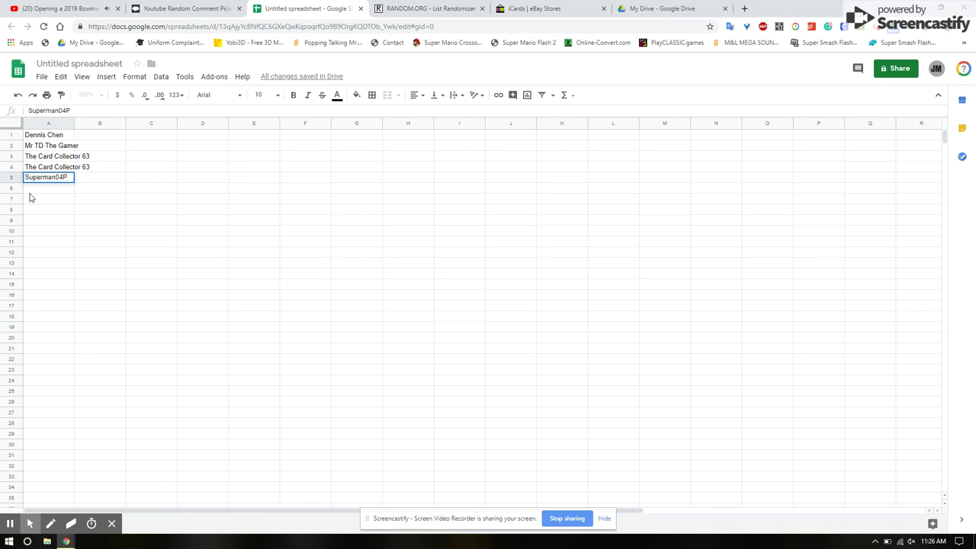
click(46, 8)
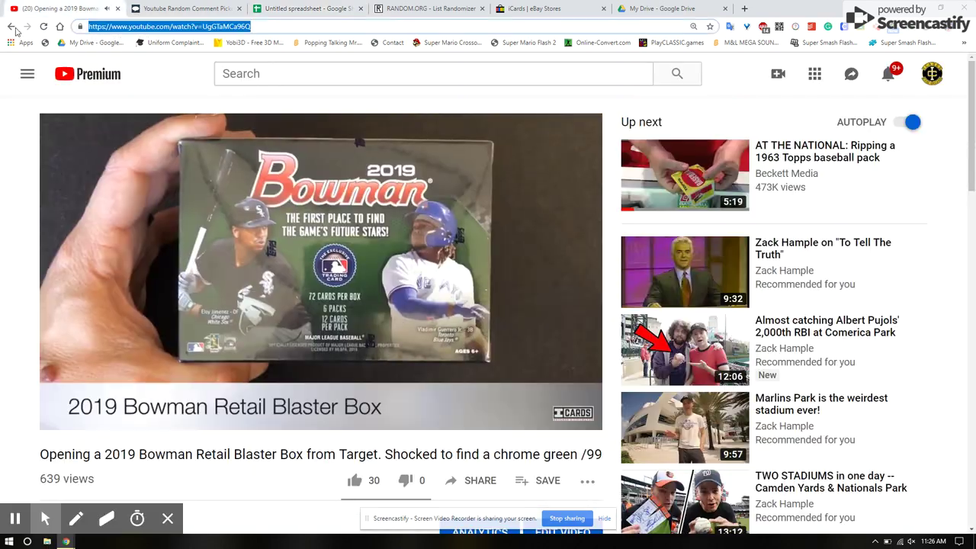
Open the Opening 2019 Bowman Retail value packs video and select its URL
click(14, 27)
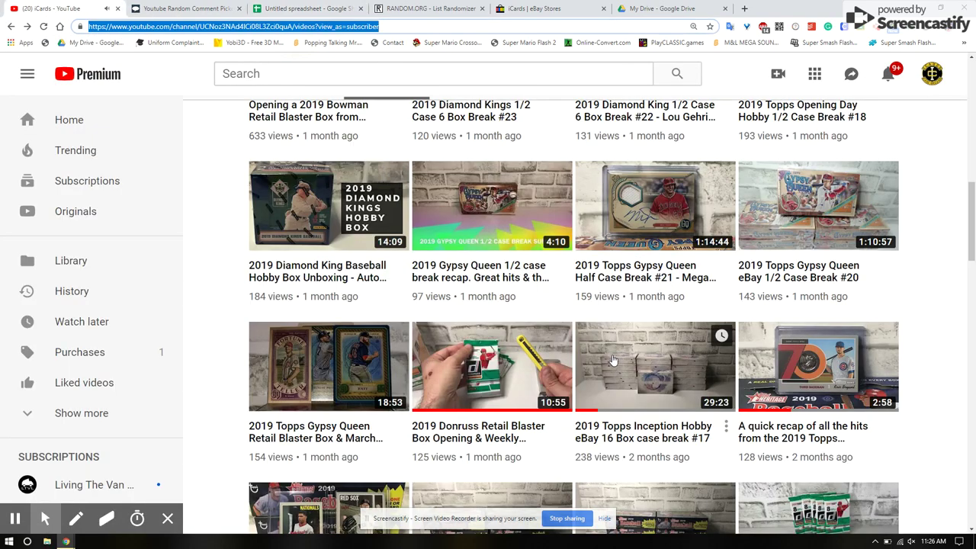
scroll(613, 360, down, 3)
scroll(625, 355, up, 4)
scroll(641, 347, up, 4)
scroll(664, 335, up, 3)
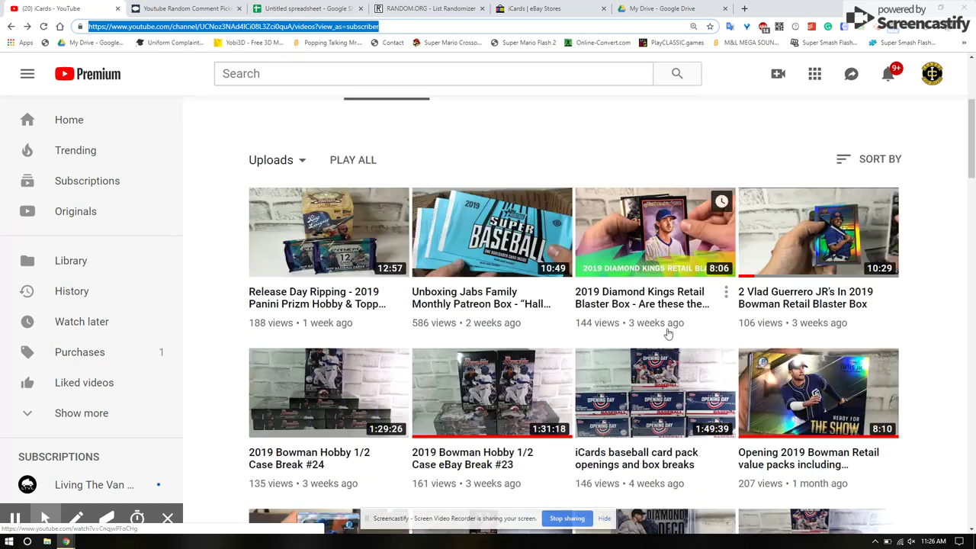
scroll(667, 334, down, 3)
click(793, 211)
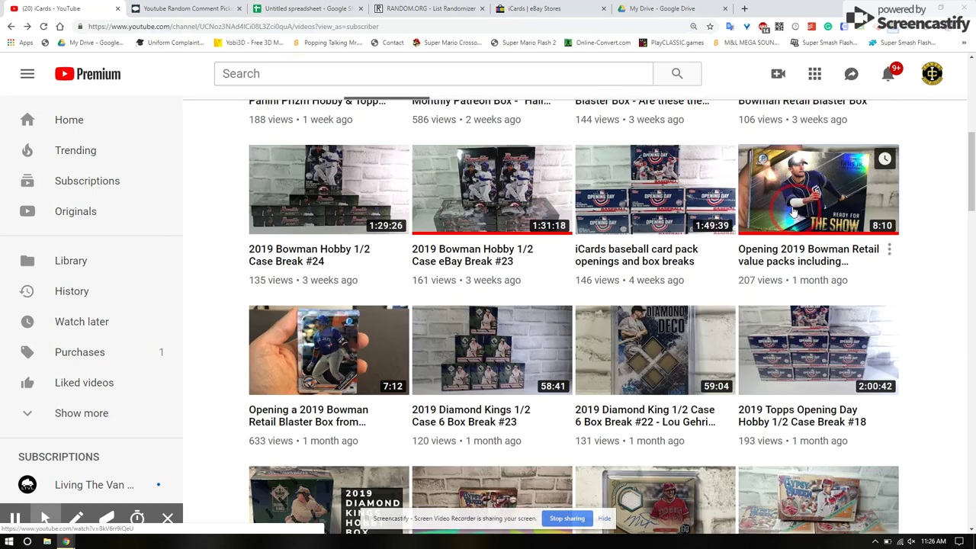
click(145, 26)
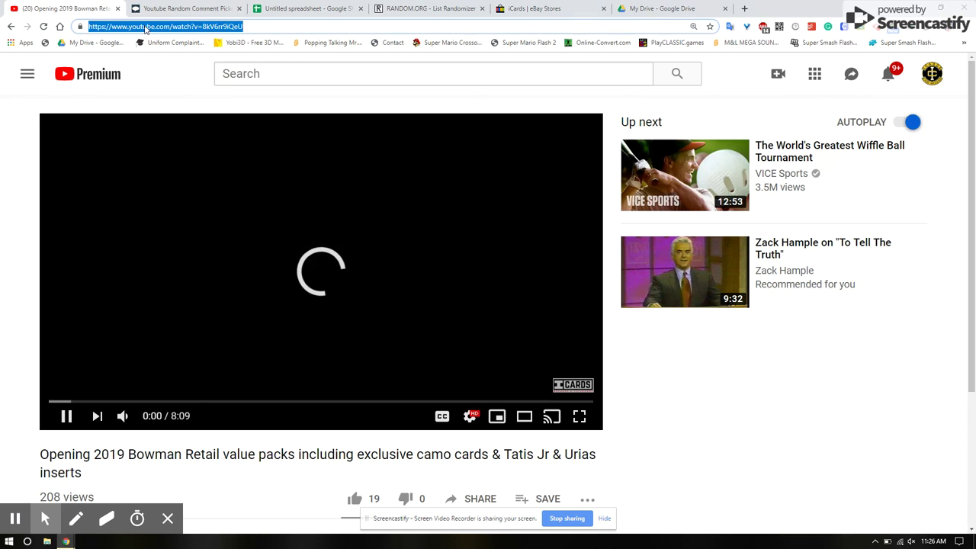
click(305, 9)
Load the value packs video's 18 comments in Comment Picker and draw supprr
click(187, 8)
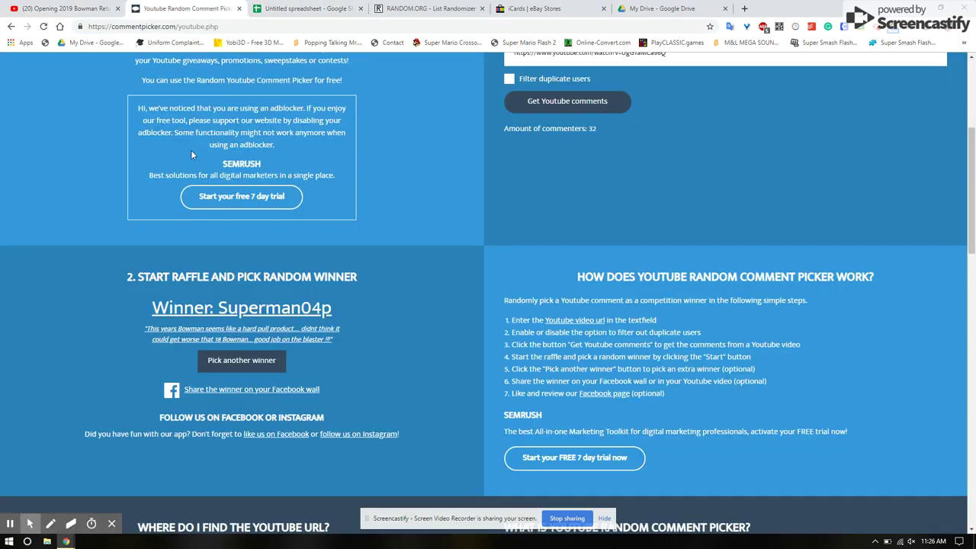
scroll(564, 183, up, 3)
double_click(540, 255)
key(ctrl+a)
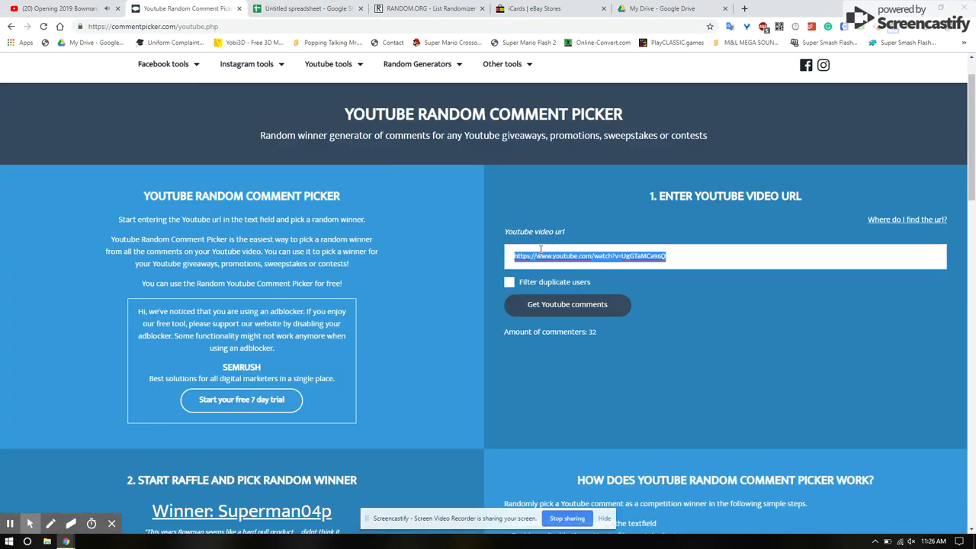
text(https://www.youtube.com/watch?v=8kV6rr9iQeU)
click(593, 305)
scroll(350, 312, down, 2)
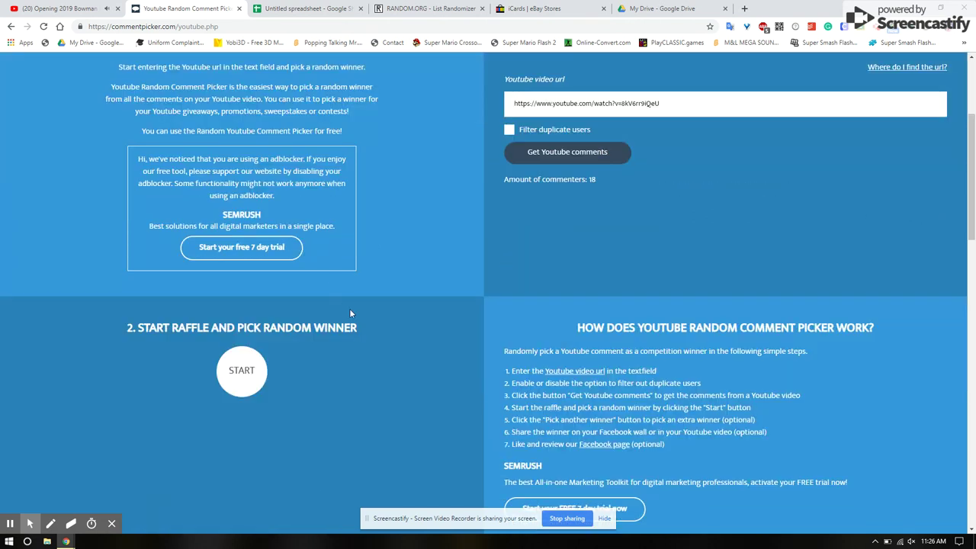
click(241, 378)
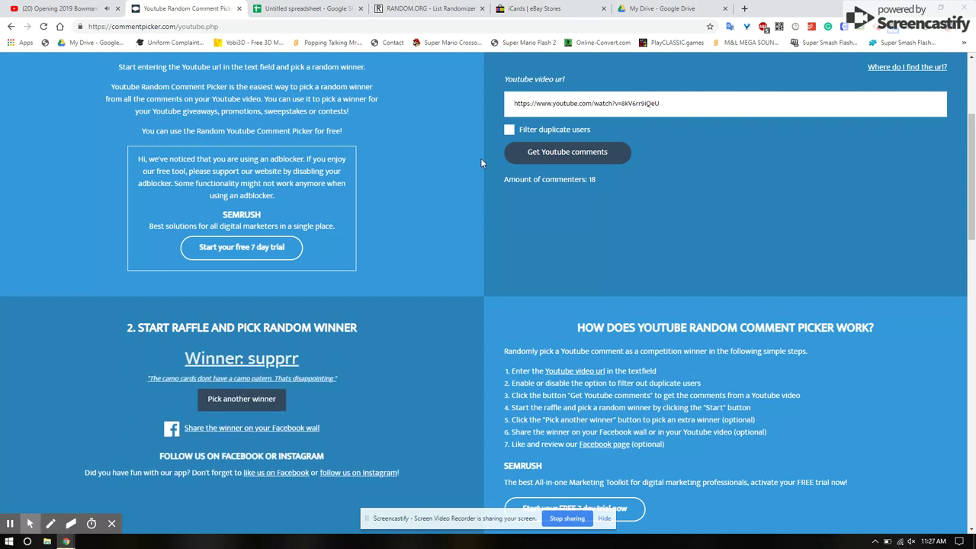
Enter supprr in cell A6 of the winners sheet
click(300, 10)
text(supprr)
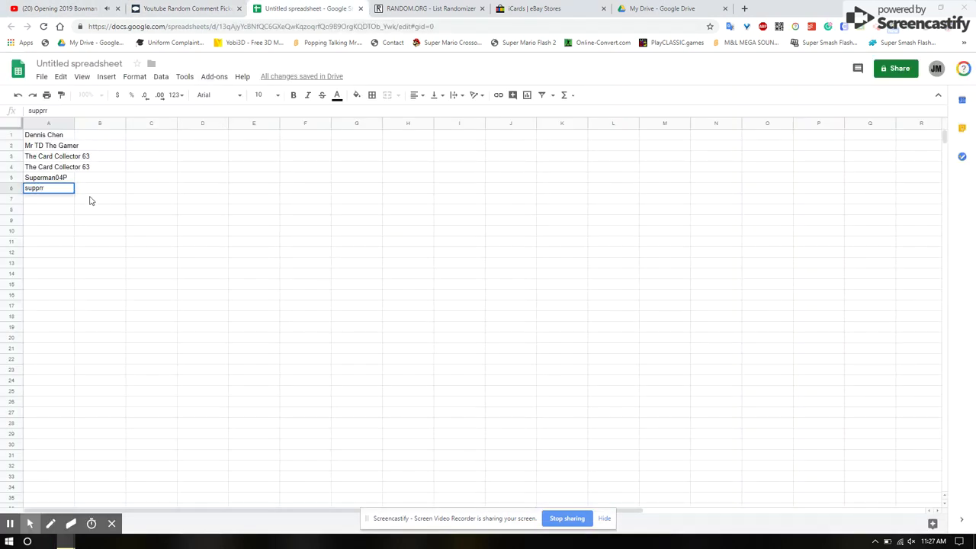
click(89, 201)
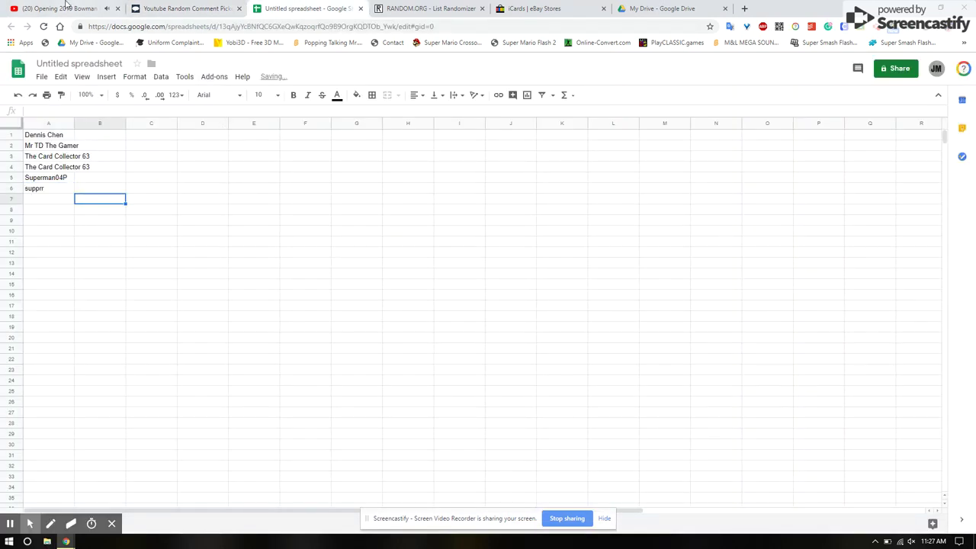
click(57, 8)
Open the iCards baseball card pack openings video from the channel's uploads
click(11, 27)
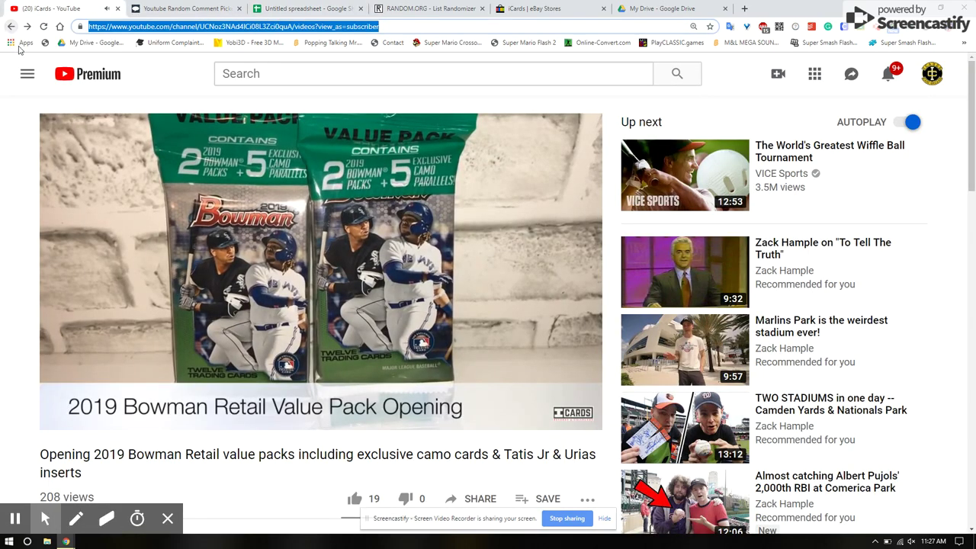
scroll(641, 283, up, 1)
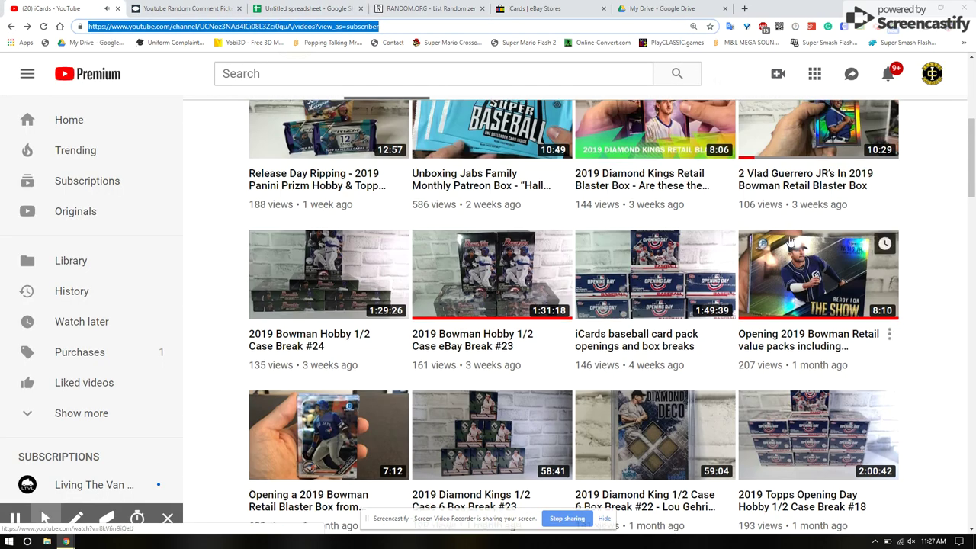
click(601, 292)
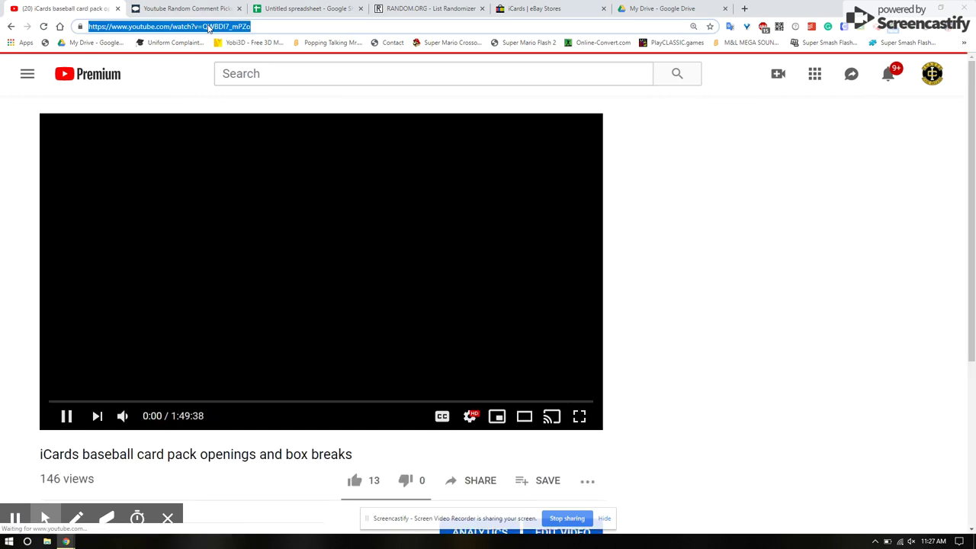
click(187, 9)
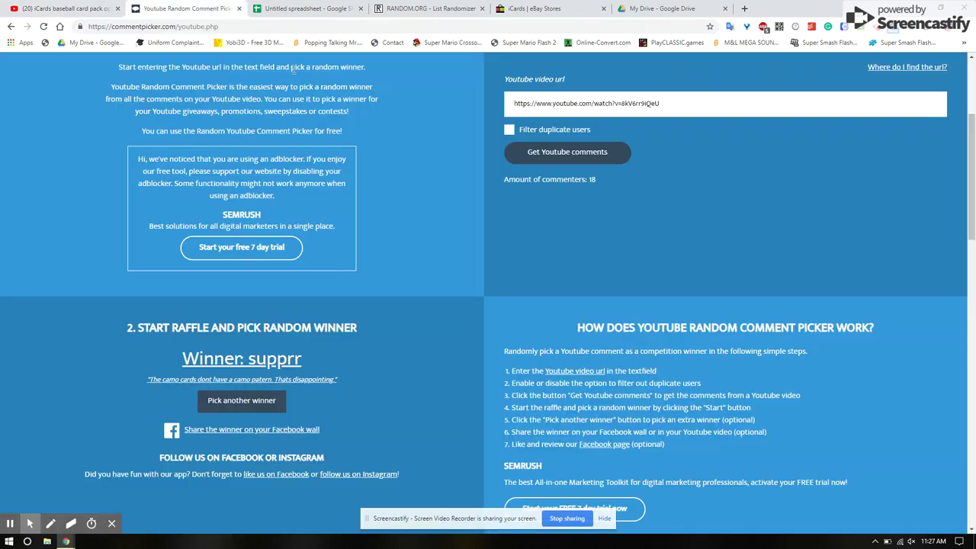
triple_click(564, 103)
text(https://www.youtube.com/watch?v=QWBDI7_mPZo)
click(573, 153)
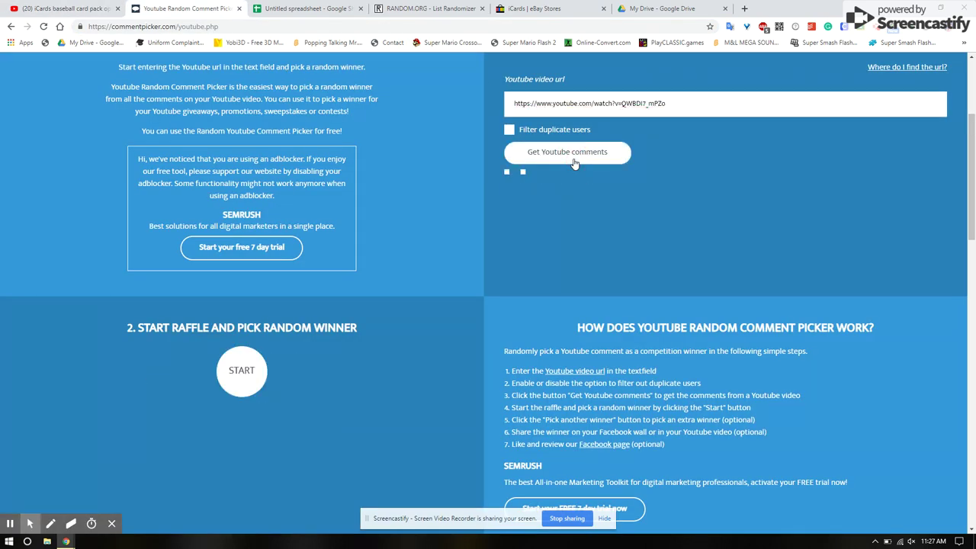
click(244, 372)
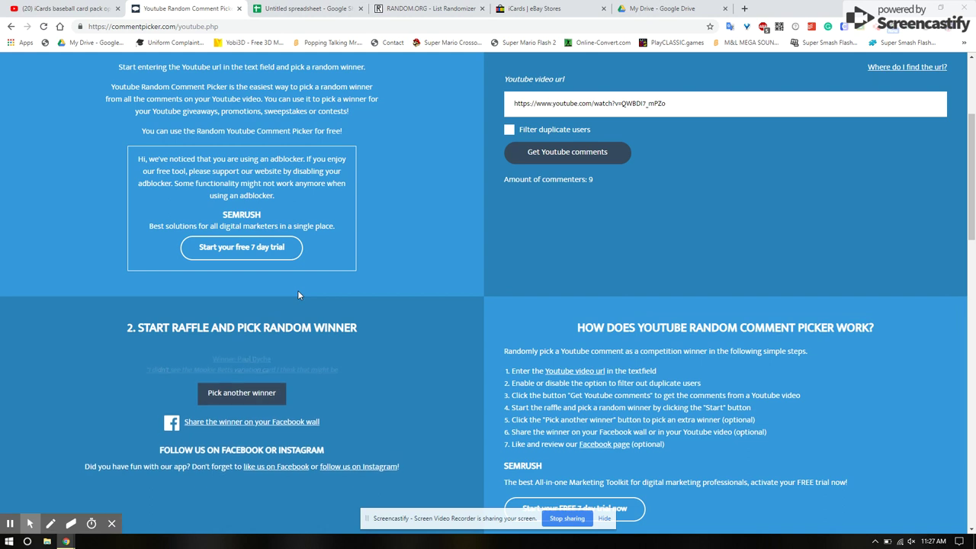
click(340, 9)
click(33, 202)
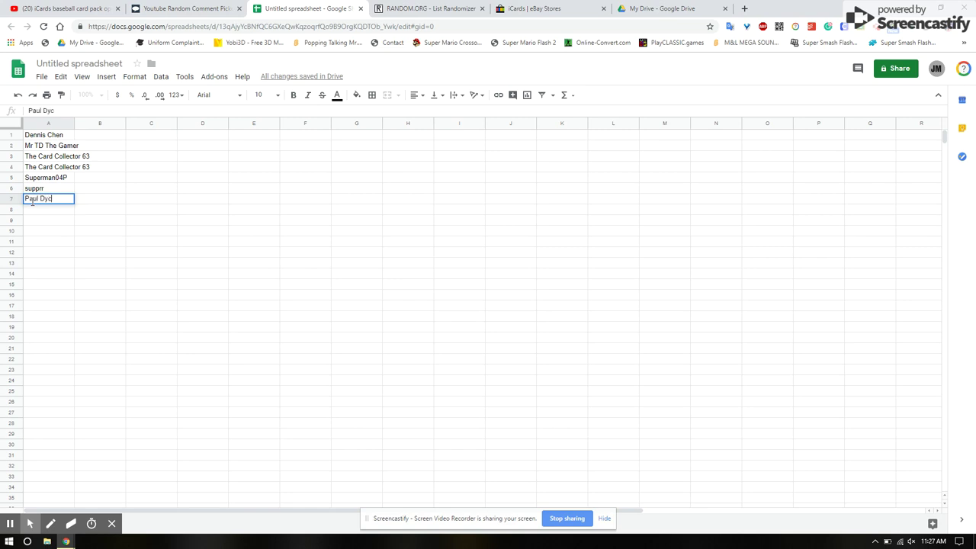
key(Return)
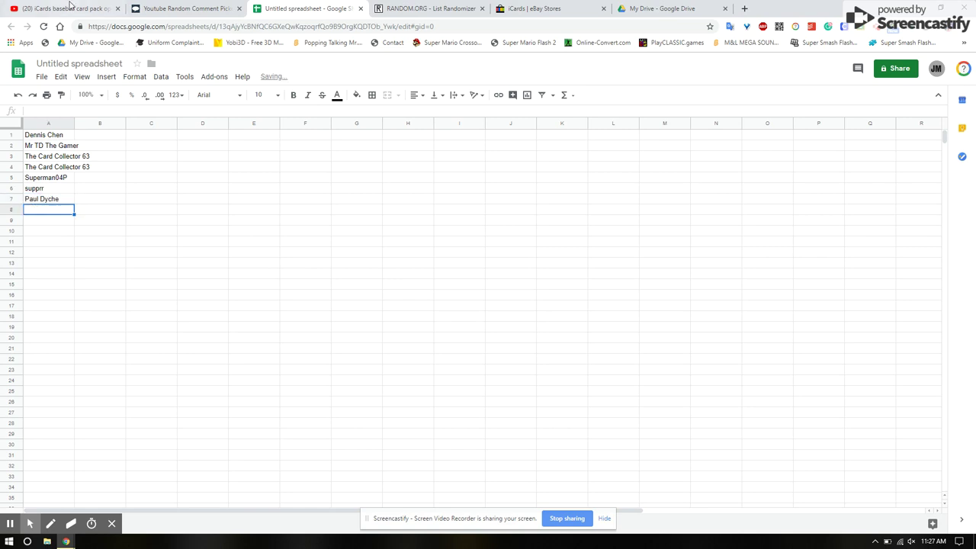
click(69, 6)
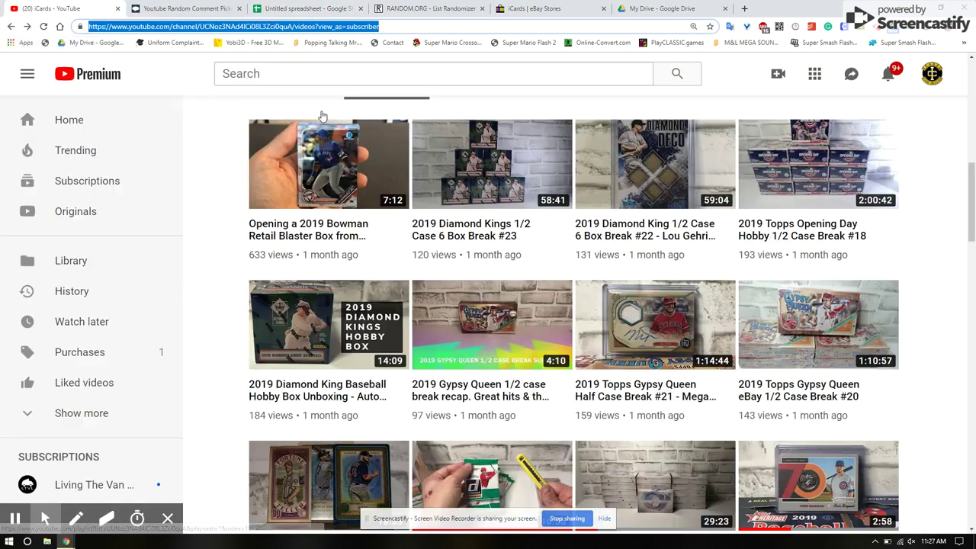
scroll(632, 259, up, 1)
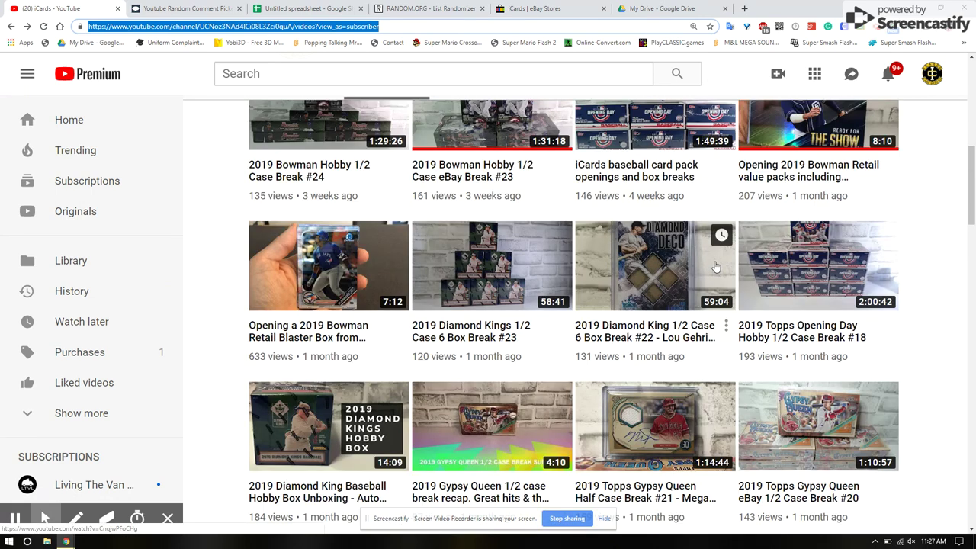
scroll(442, 275, up, 2)
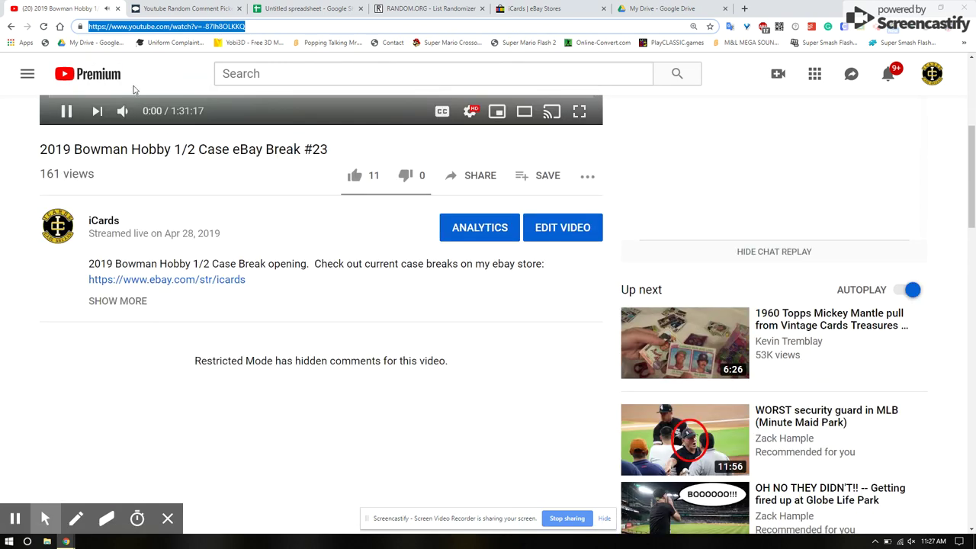
scroll(134, 90, down, 1)
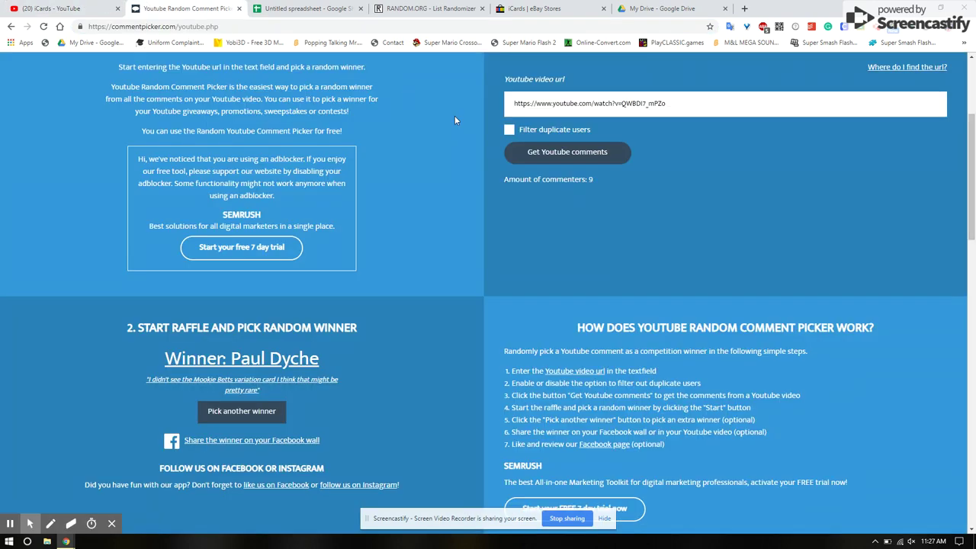
click(183, 8)
double_click(648, 147)
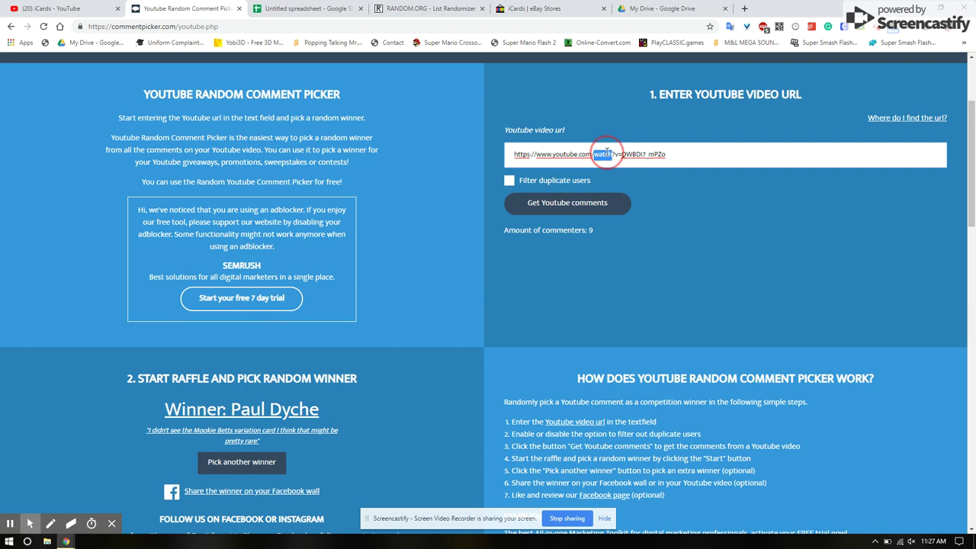
key(ctrl+a)
text(https://www.youtube.com/watch?v=-87lh8OLKKQ)
click(571, 200)
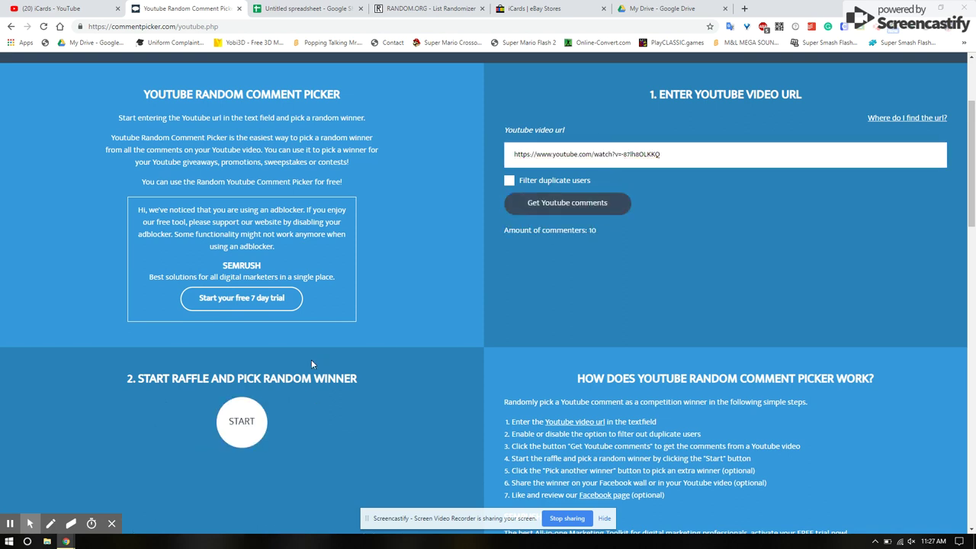
scroll(311, 359, down, 2)
click(245, 324)
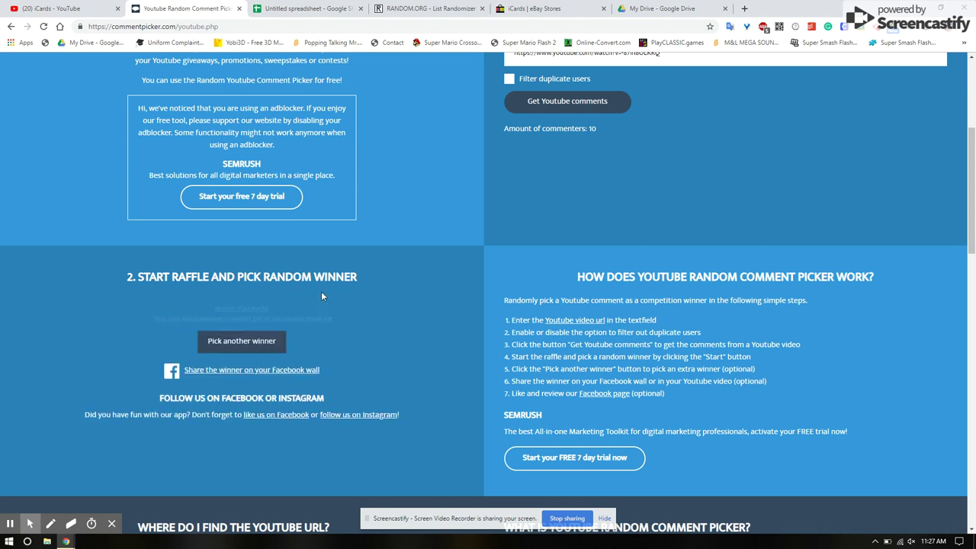
click(329, 10)
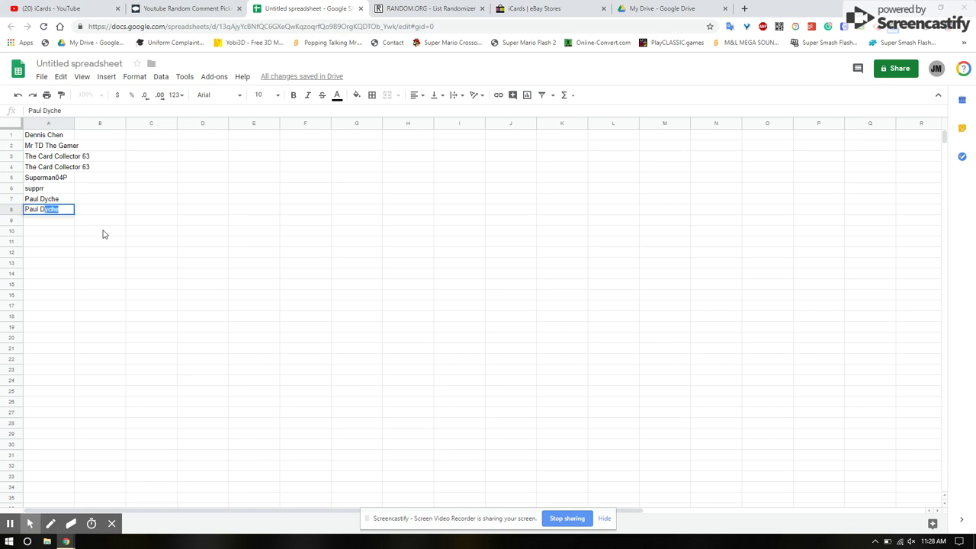
click(105, 234)
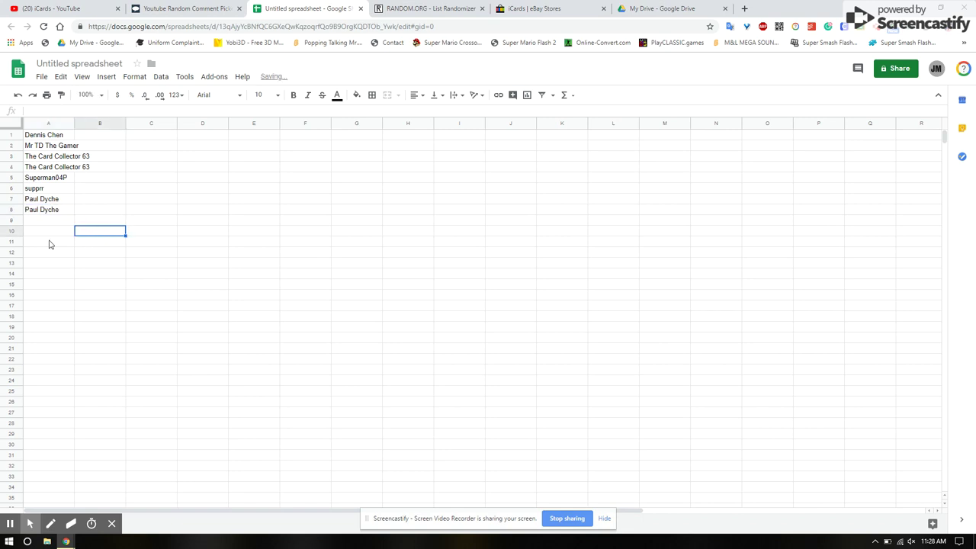
click(64, 217)
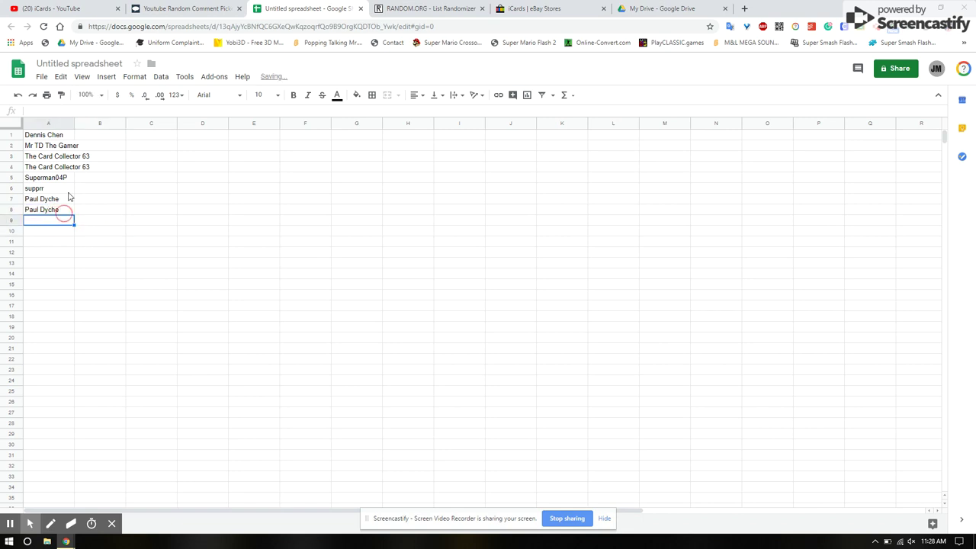
click(84, 9)
scroll(770, 307, up, 4)
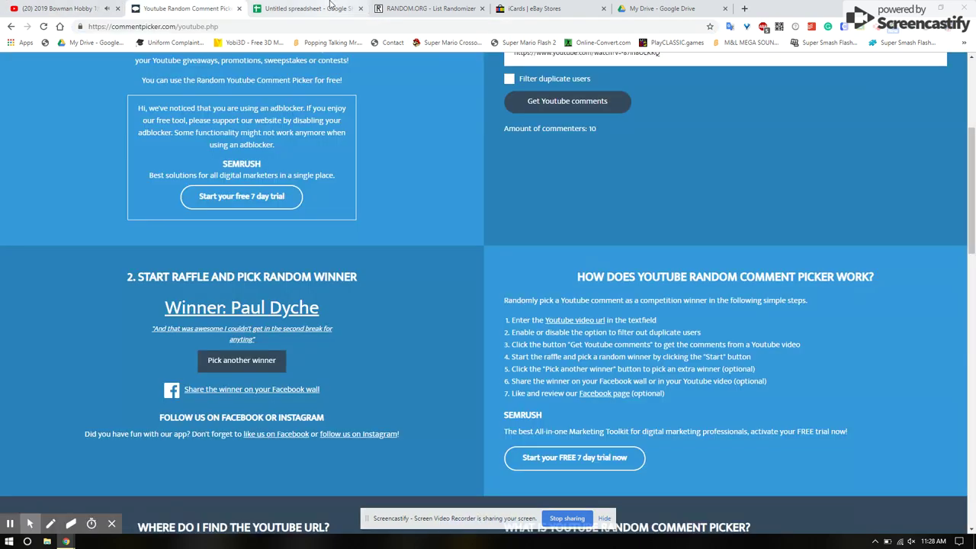
click(182, 9)
scroll(568, 199, up, 1)
click(531, 204)
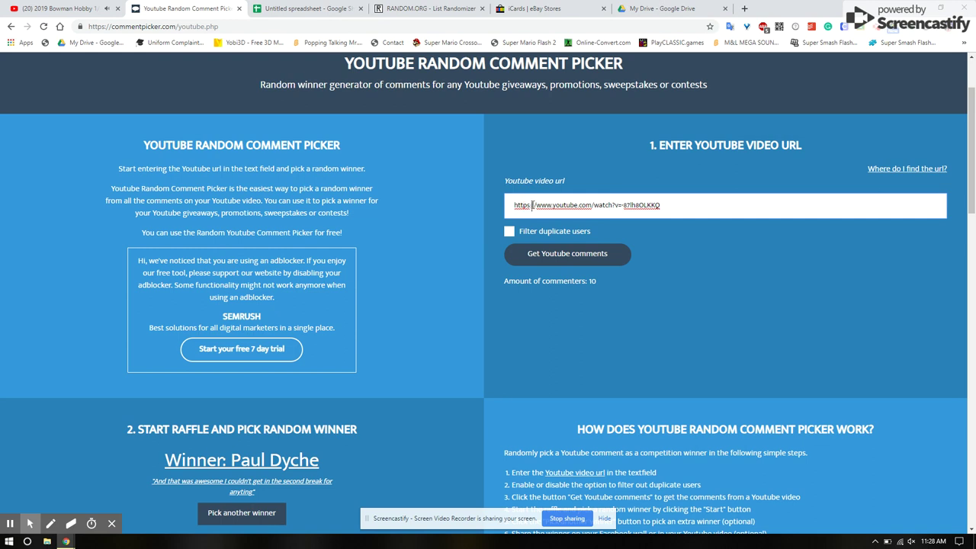
key(ctrl+a)
key(ctrl+v)
click(587, 253)
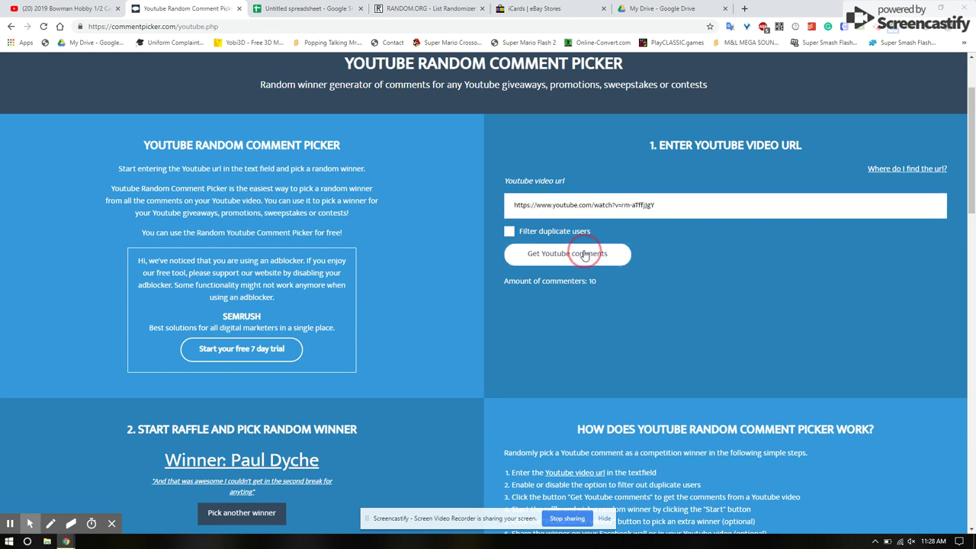
scroll(312, 321, down, 2)
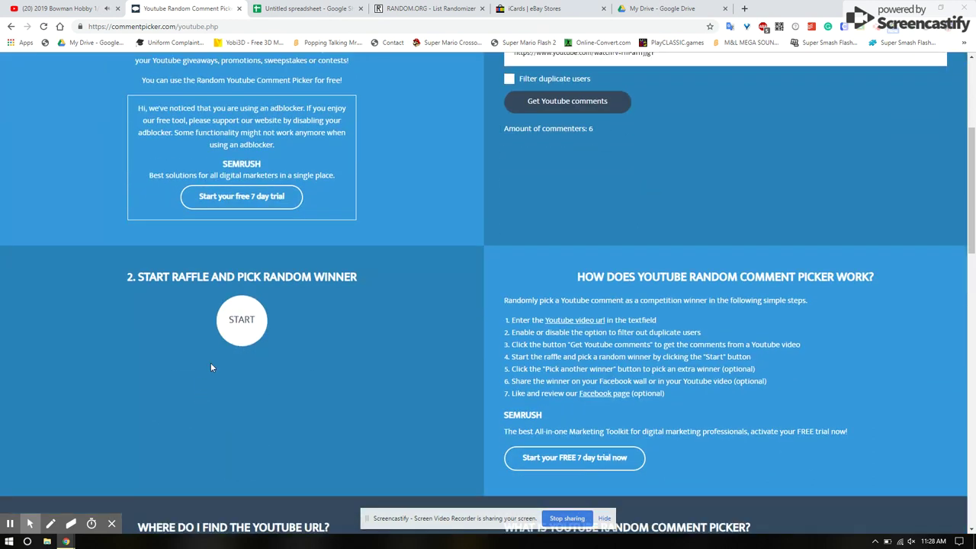
click(241, 323)
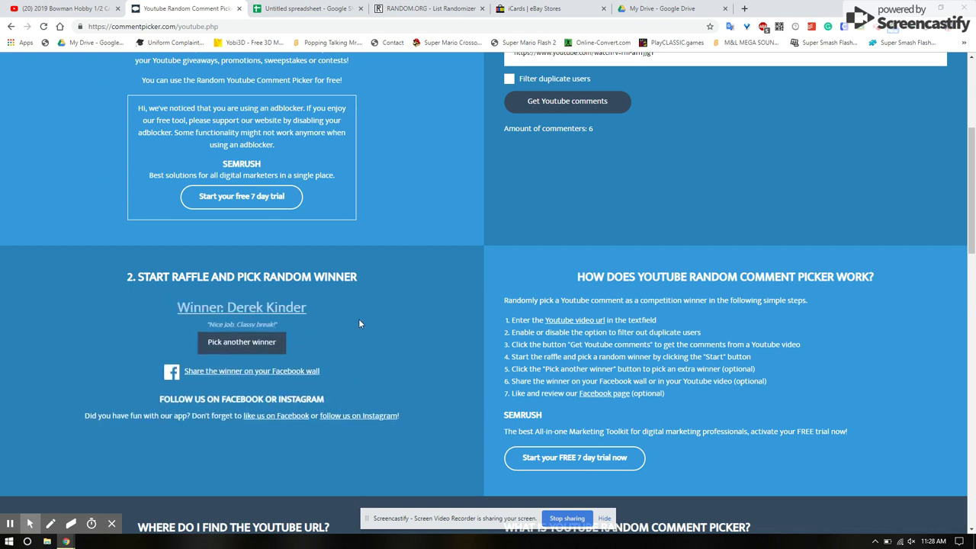
click(285, 5)
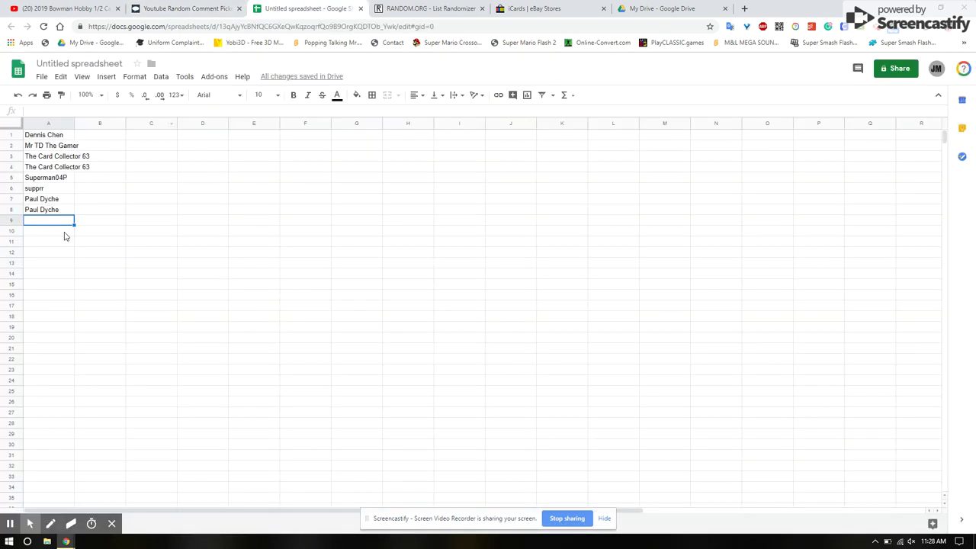
text(Derek K)
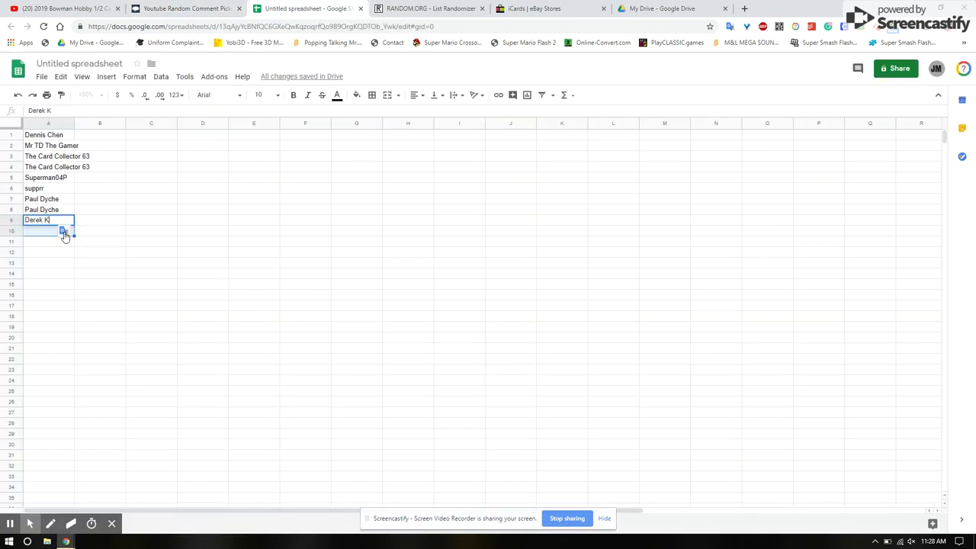
text(r)
key(Return)
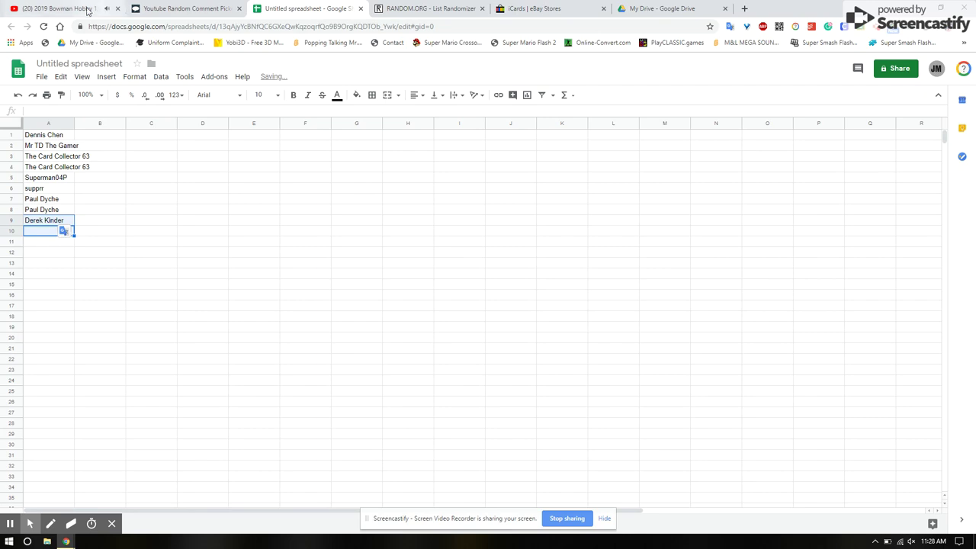
click(61, 9)
click(12, 26)
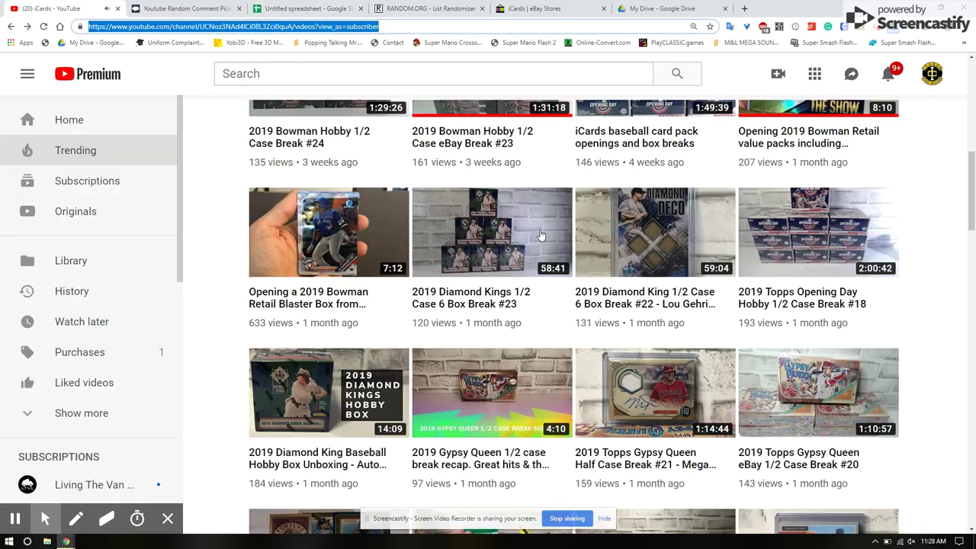
Open the next giveaway video from the channel's uploads
scroll(483, 306, up, 3)
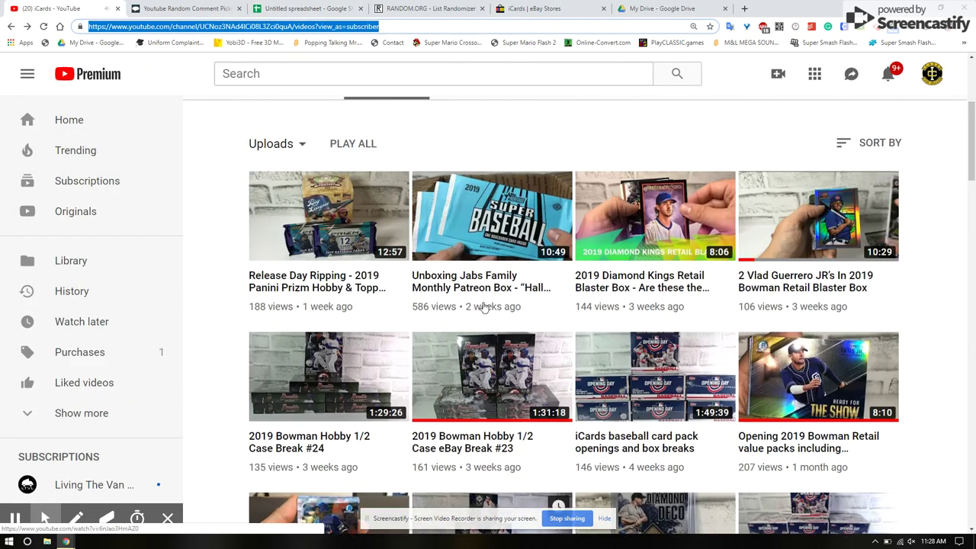
scroll(483, 306, down, 1)
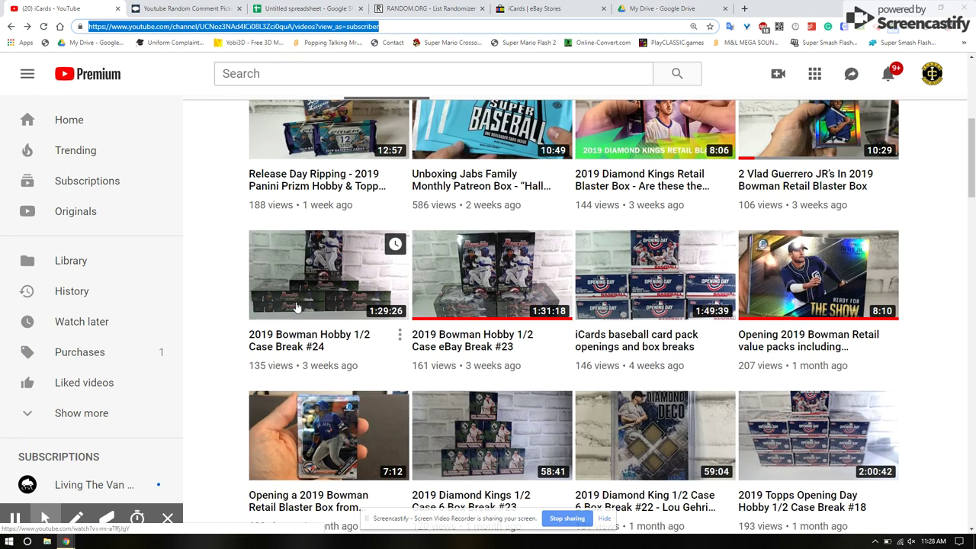
scroll(307, 296, up, 1)
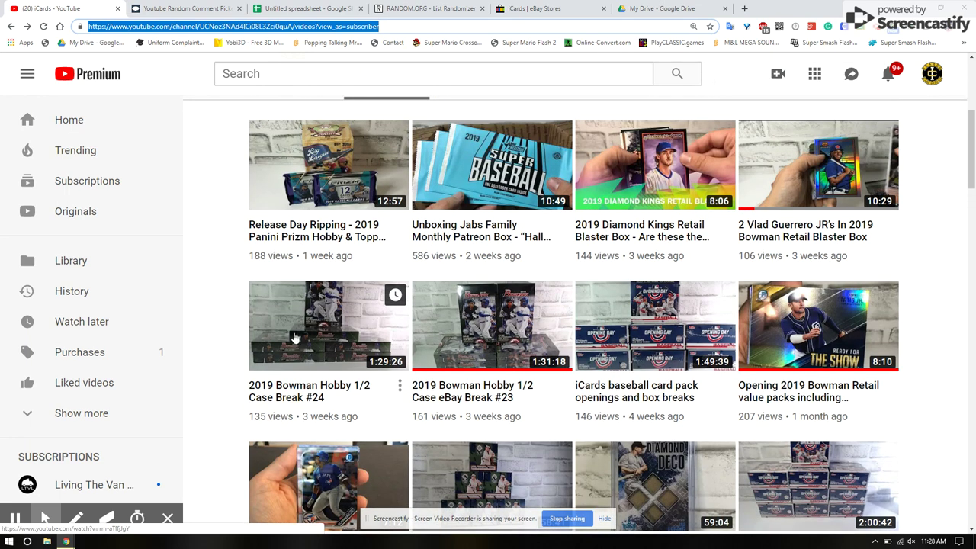
click(654, 168)
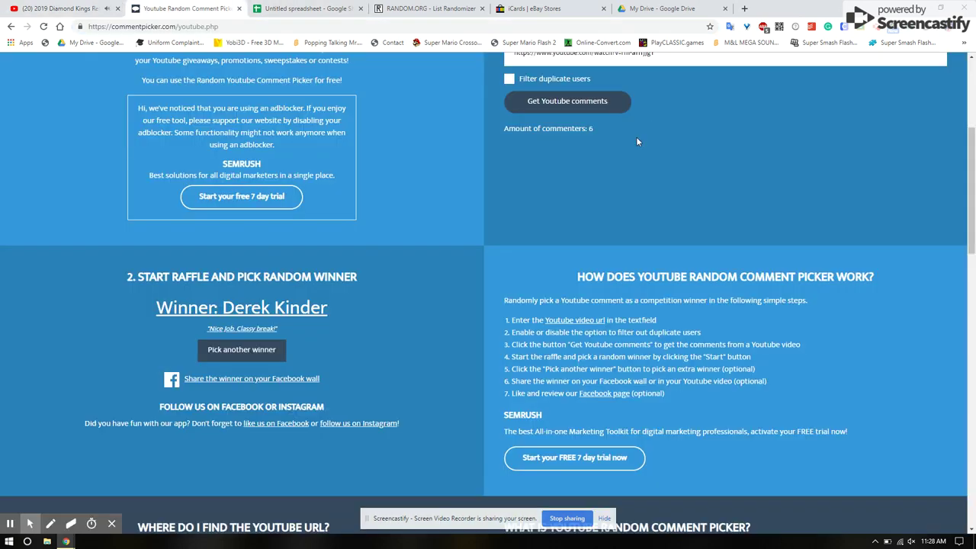
Paste its address into Comment Picker, load its 19 comments, and draw Cracker Time
scroll(638, 141, up, 2)
drag(654, 154, 509, 154)
text(https://www.youtube.com/watch?v=GEX8Y-7NyJA)
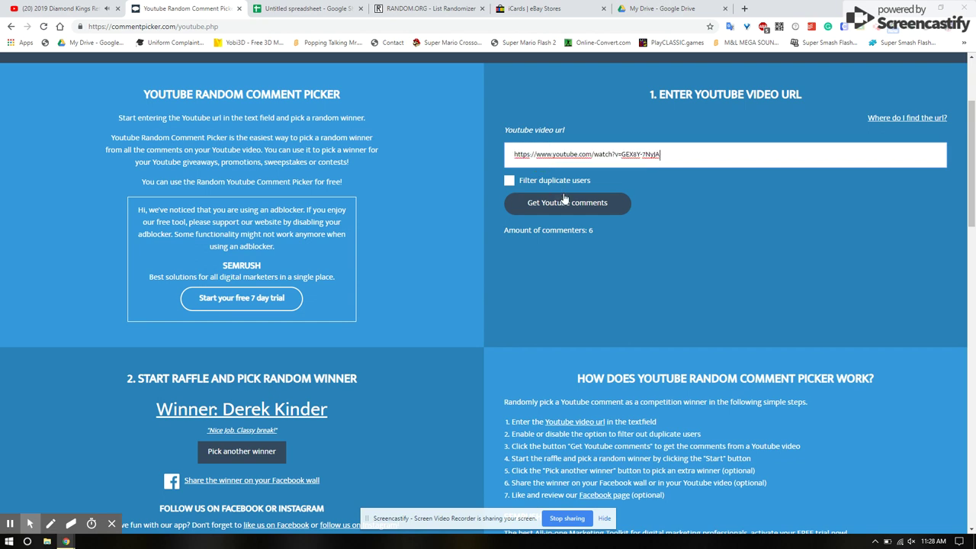
click(565, 201)
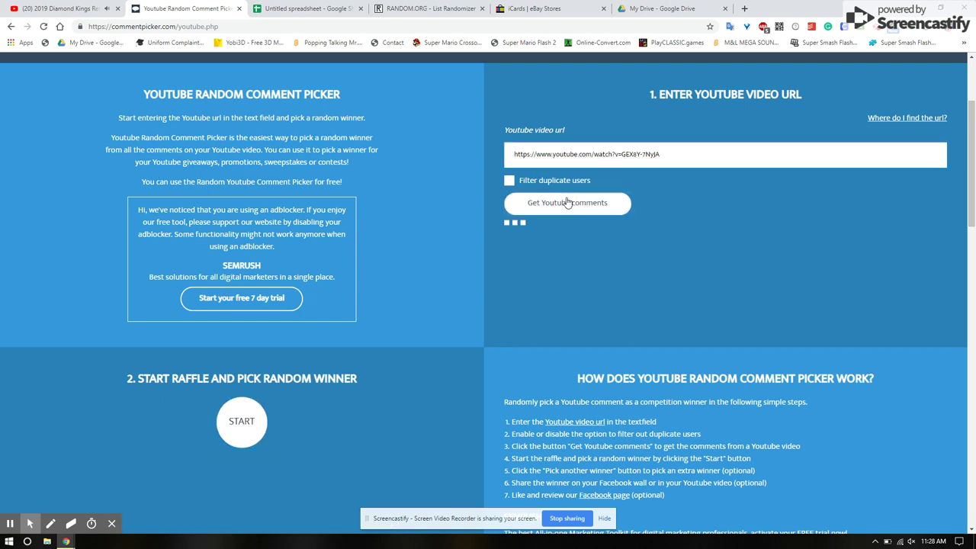
click(256, 429)
scroll(395, 194, down, 3)
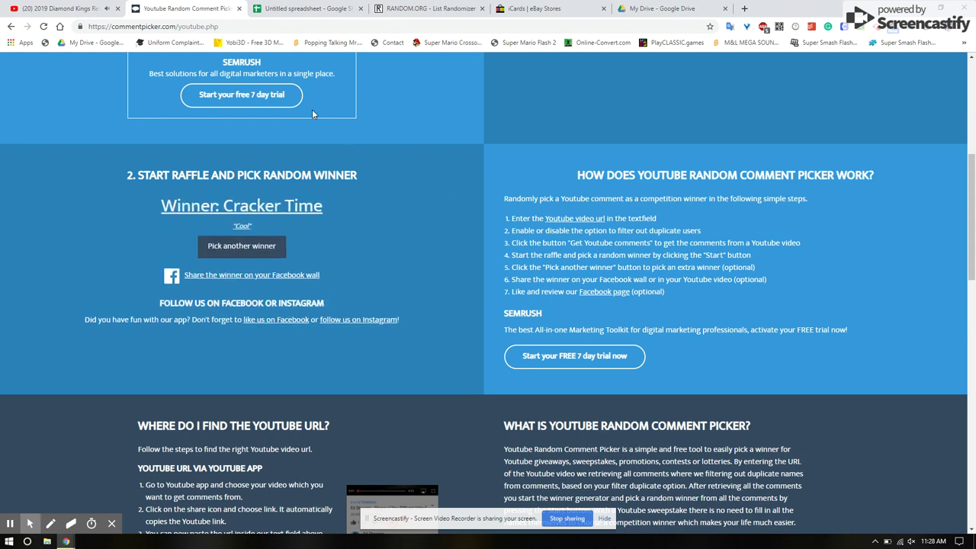
Enter Cracker Time in cell A10 of the winners sheet
click(299, 10)
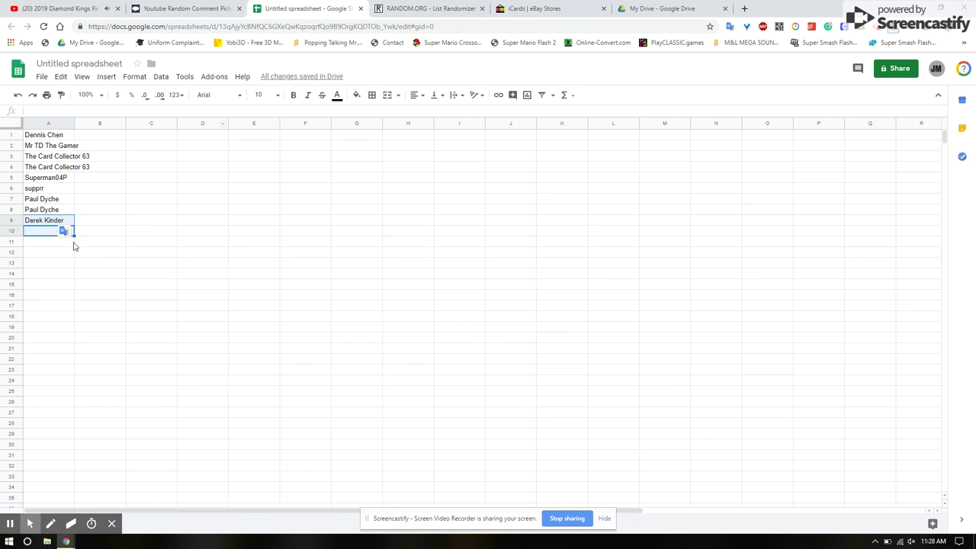
click(87, 274)
click(31, 234)
text(Cracker Time)
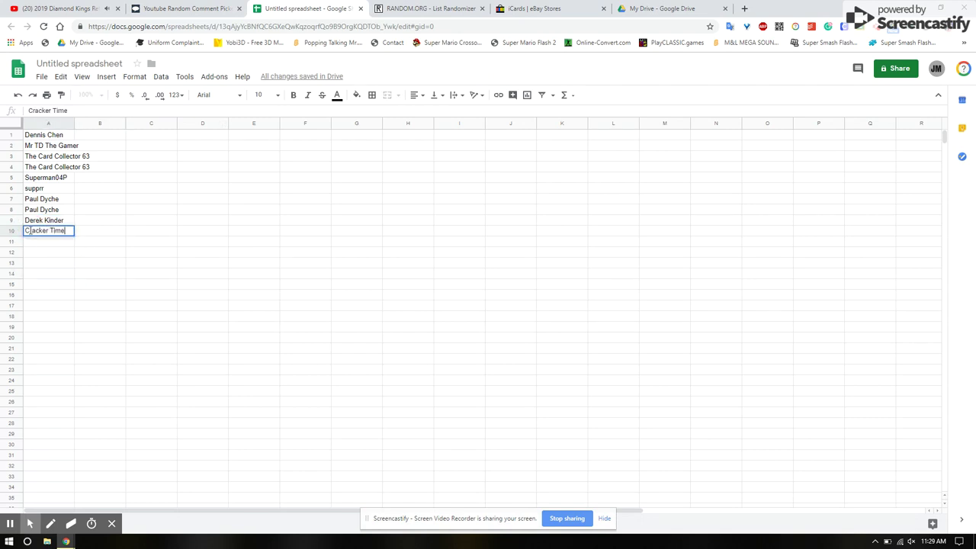
key(Return)
click(9, 6)
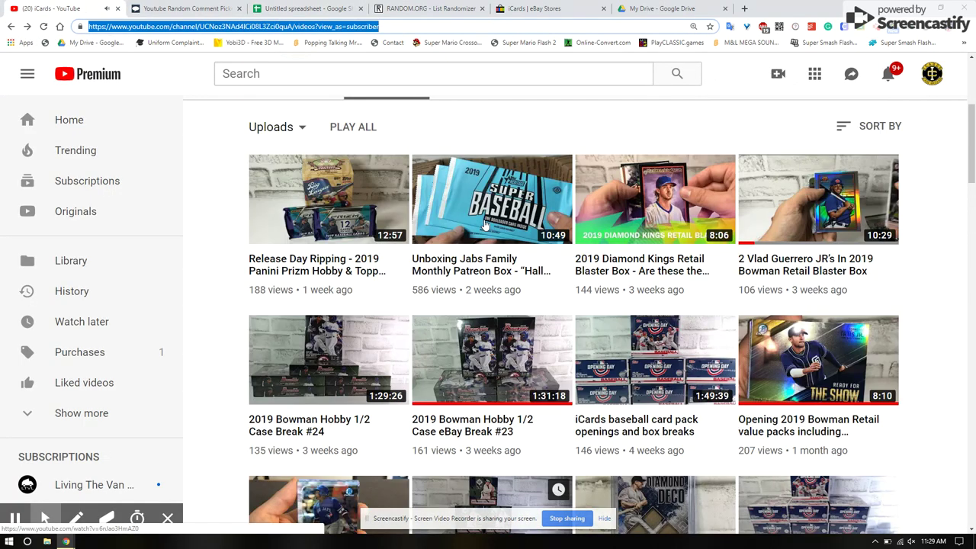
Copy the Unboxing Jabs Family Monthly Patreon Box video's URL and return to Comment Picker
click(488, 223)
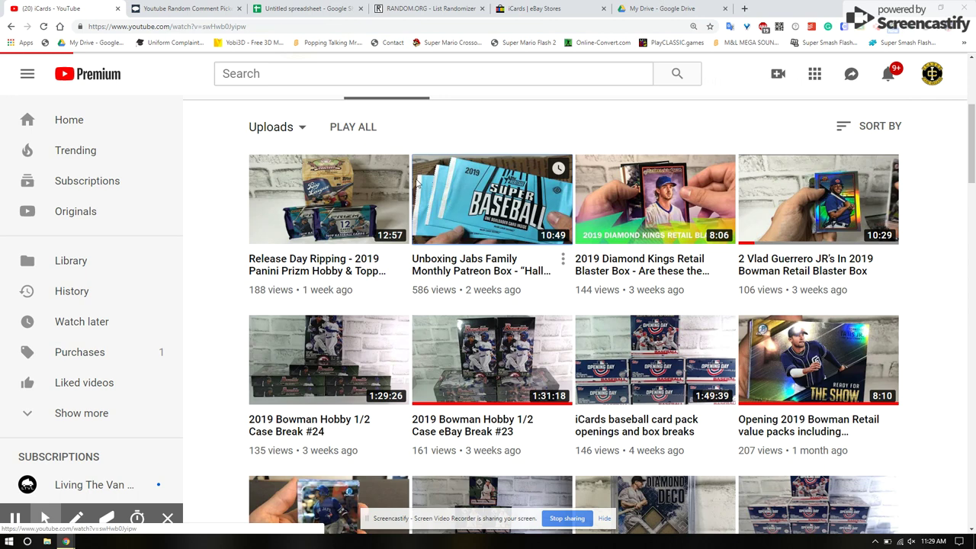
right_click(163, 27)
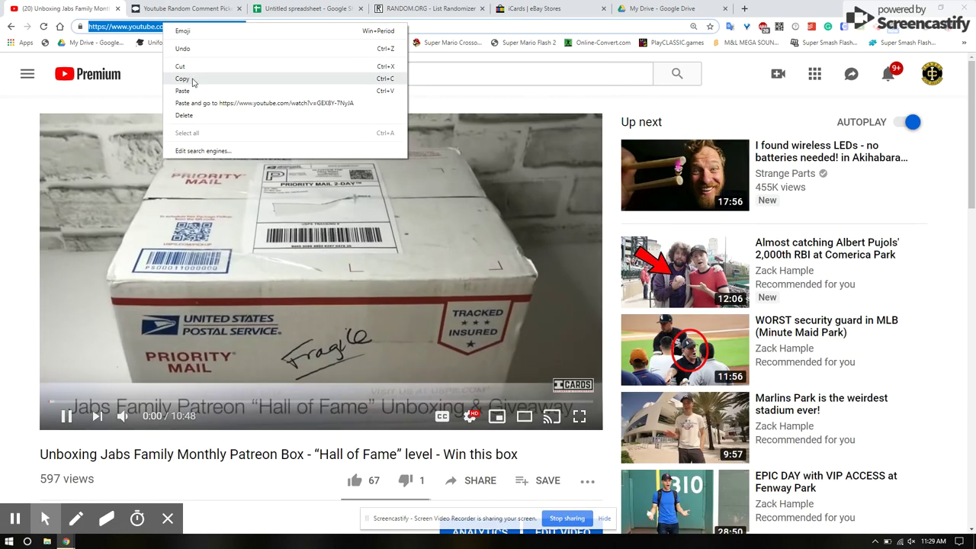
click(198, 79)
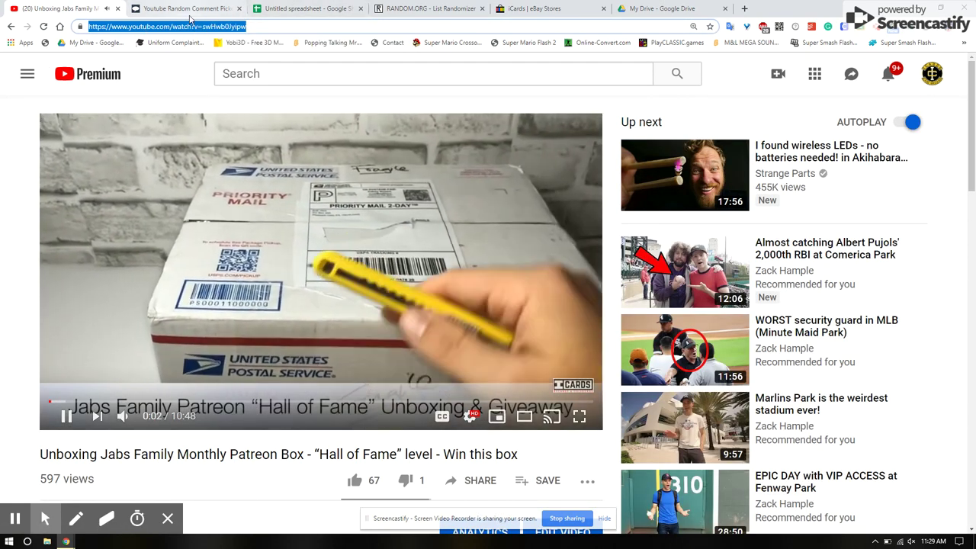
click(229, 9)
scroll(563, 226, up, 2)
Load the Patreon Box video's comments in Comment Picker and draw a winner
triple_click(555, 203)
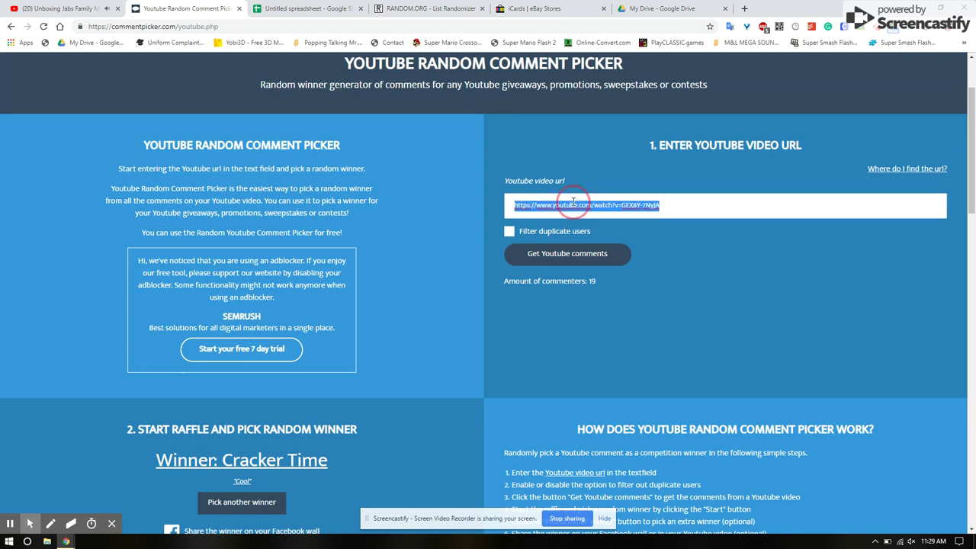
text(https://www.youtube.com/watch?v=swHwb0Jyipw)
click(583, 260)
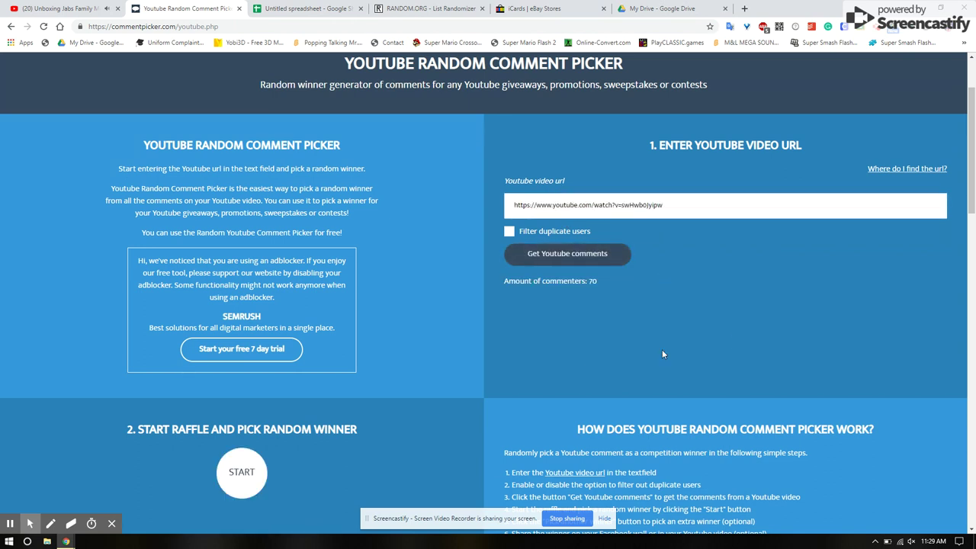
click(242, 476)
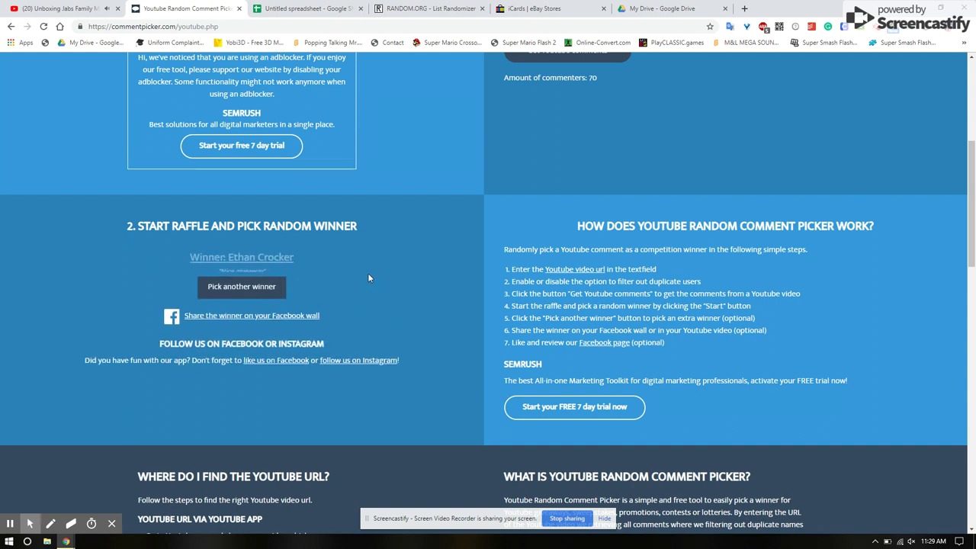
click(305, 9)
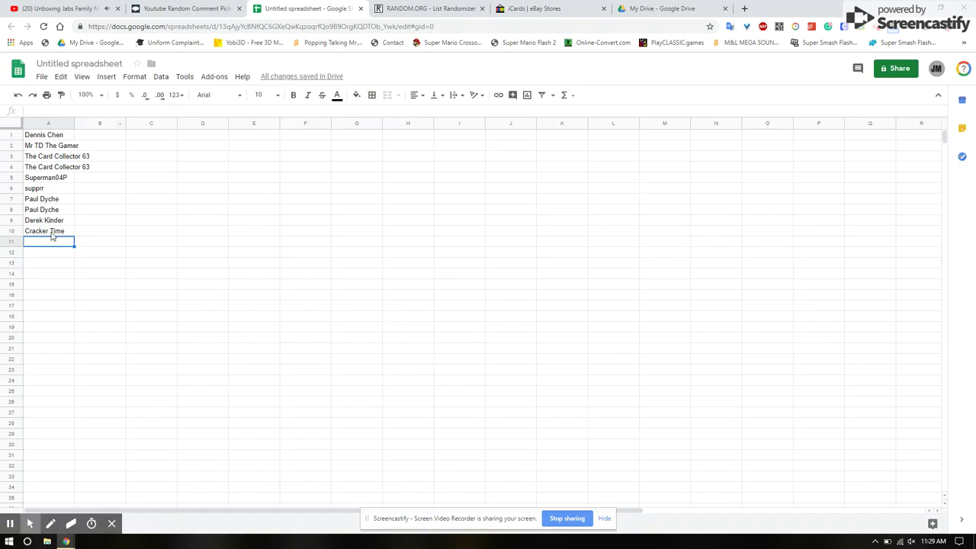
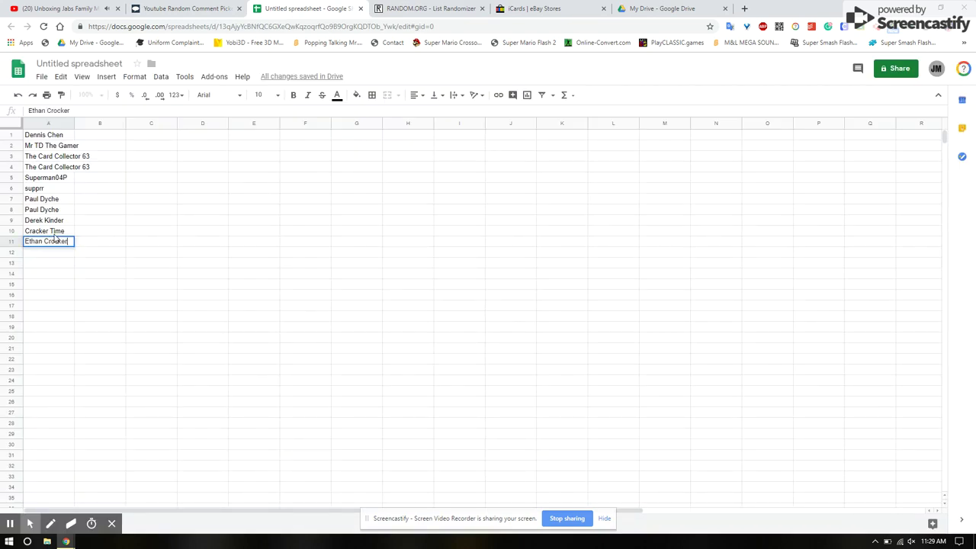
key(Return)
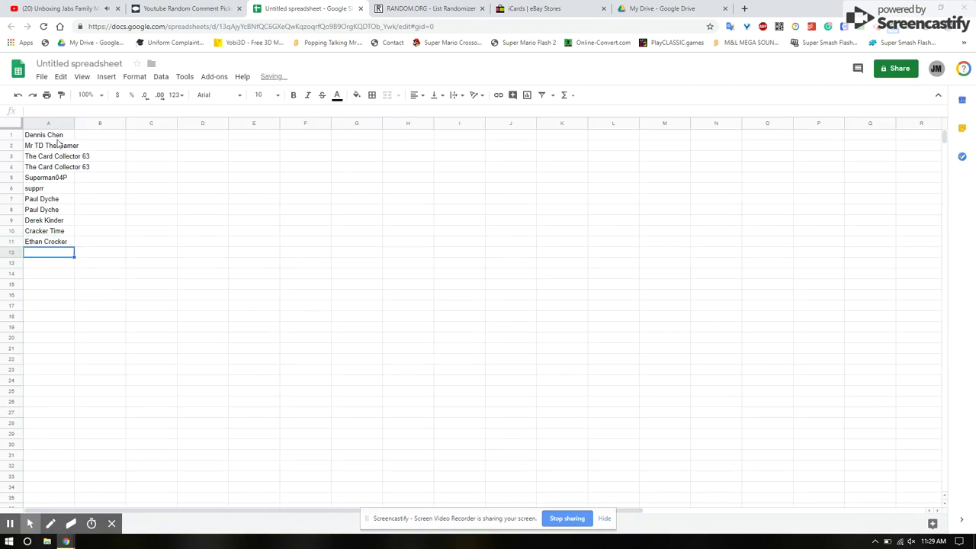
Open the channel's newest YouTube video and copy its URL
click(50, 9)
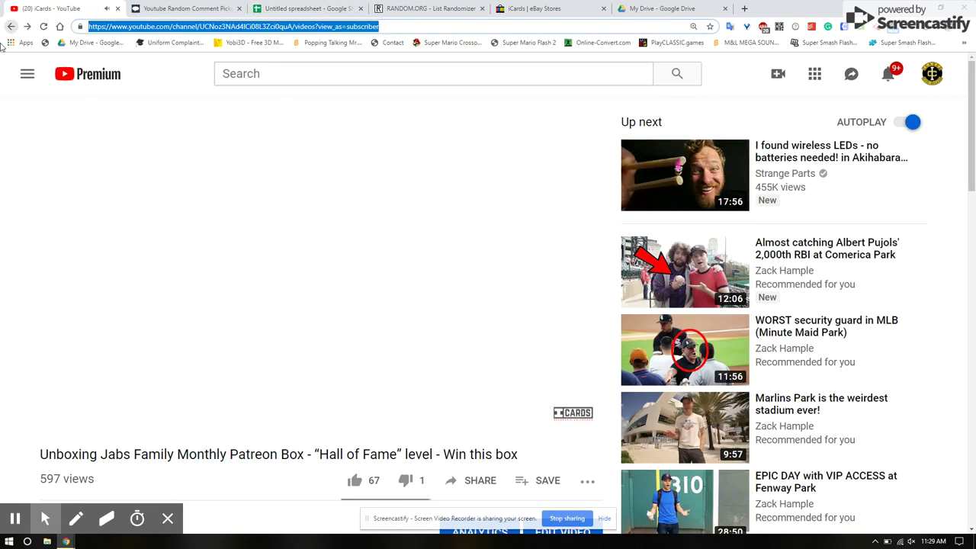
scroll(543, 158, up, 2)
scroll(542, 159, up, 3)
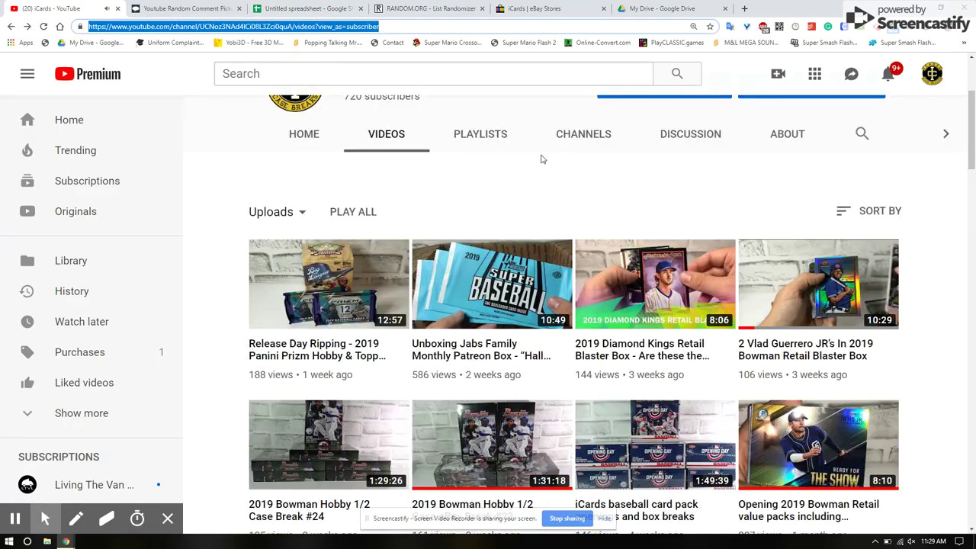
click(336, 294)
right_click(219, 27)
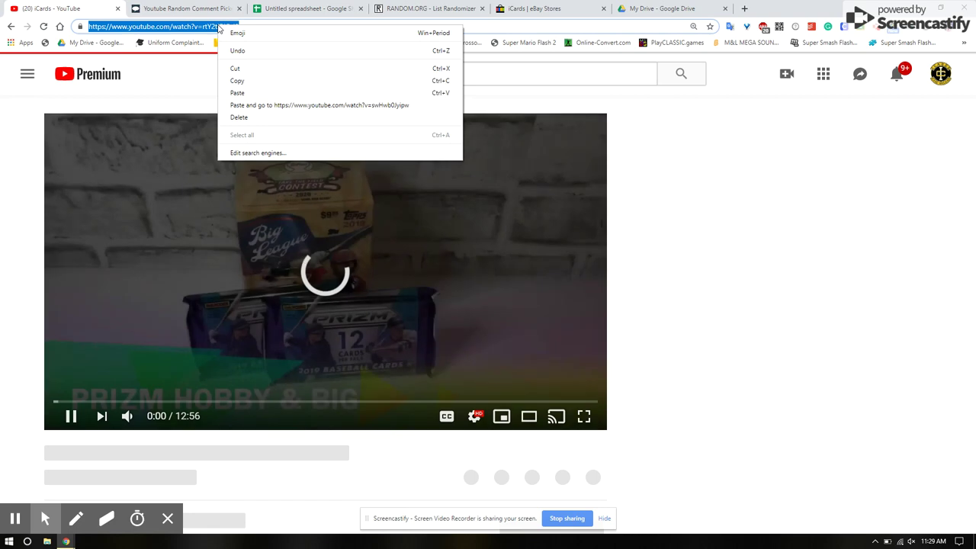
click(237, 80)
Replace the Comment Picker link with the newest video's URL and fetch its 7 comments
click(198, 9)
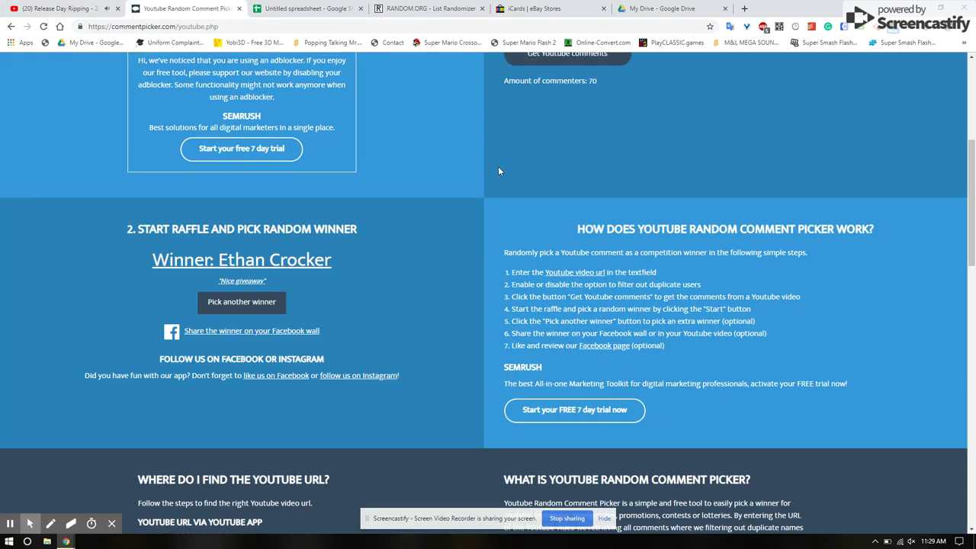
scroll(497, 166, up, 3)
click(573, 255)
key(ctrl+a)
key(ctrl+v)
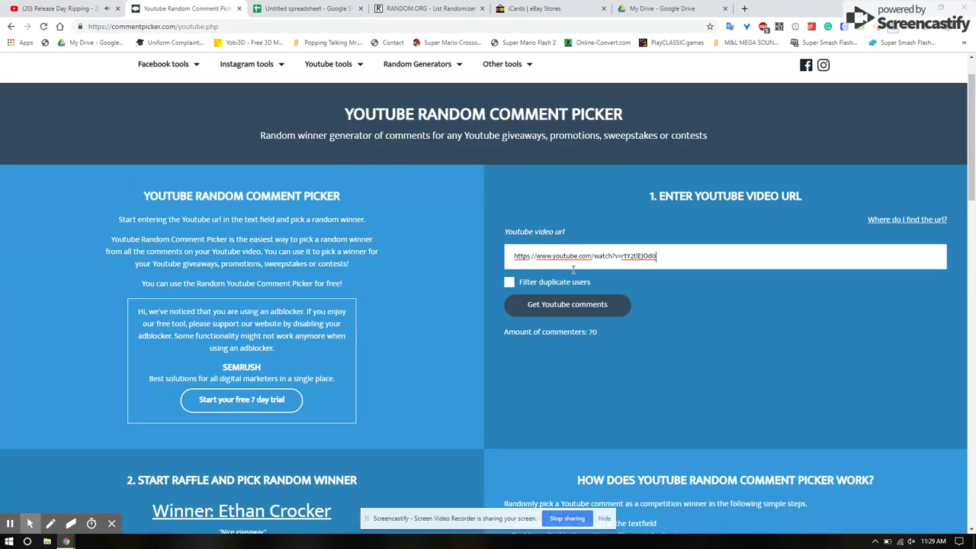
click(570, 305)
Draw a winner, The Card Collector 63, and return to the winners spreadsheet
scroll(406, 221, down, 2)
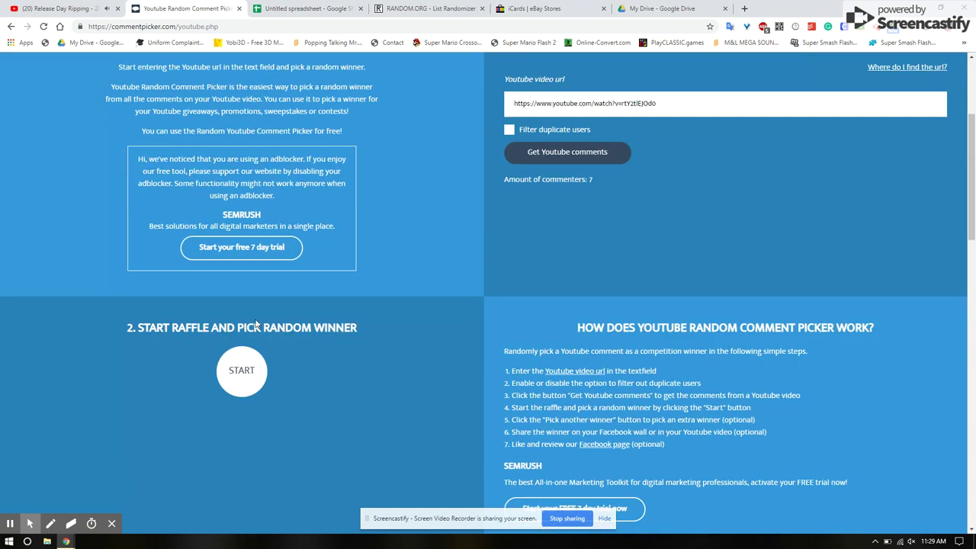
click(239, 381)
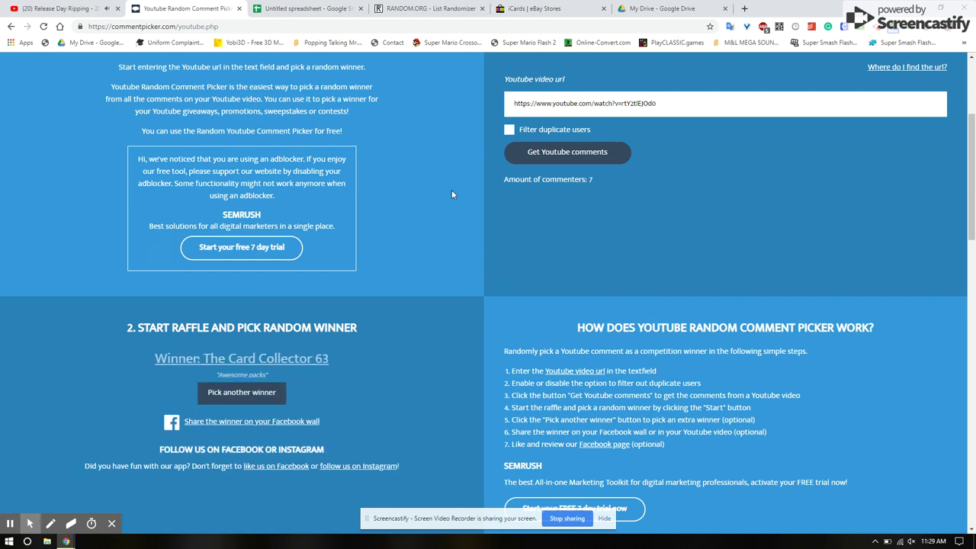
click(293, 9)
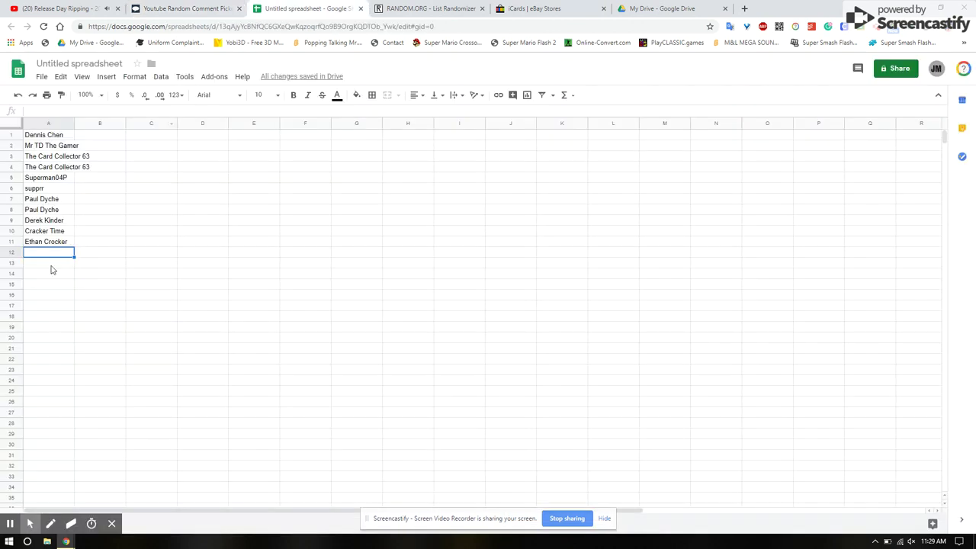
Enter The Card Collector 63 in A12 and widen column A to fit the names
text(The Ca)
text(rd Collecto)
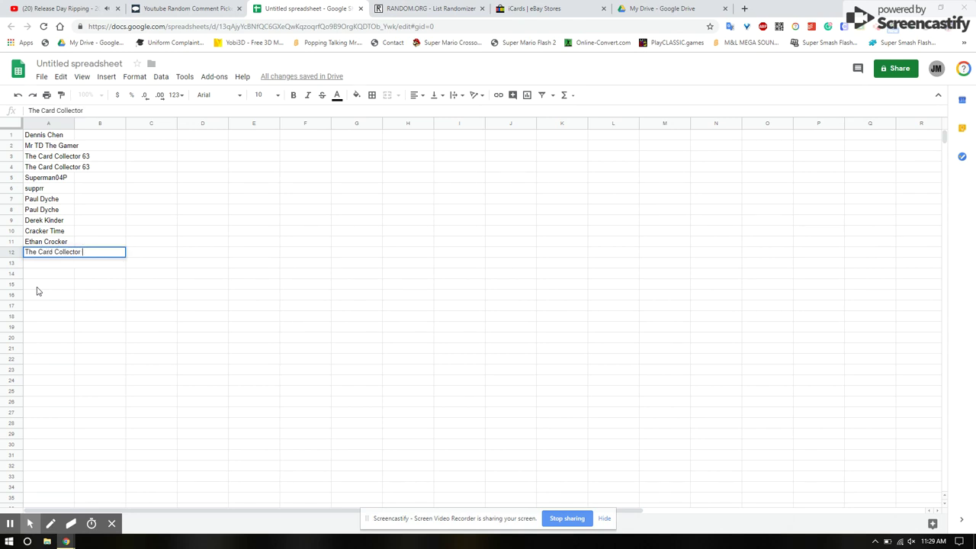
text(r)
click(206, 337)
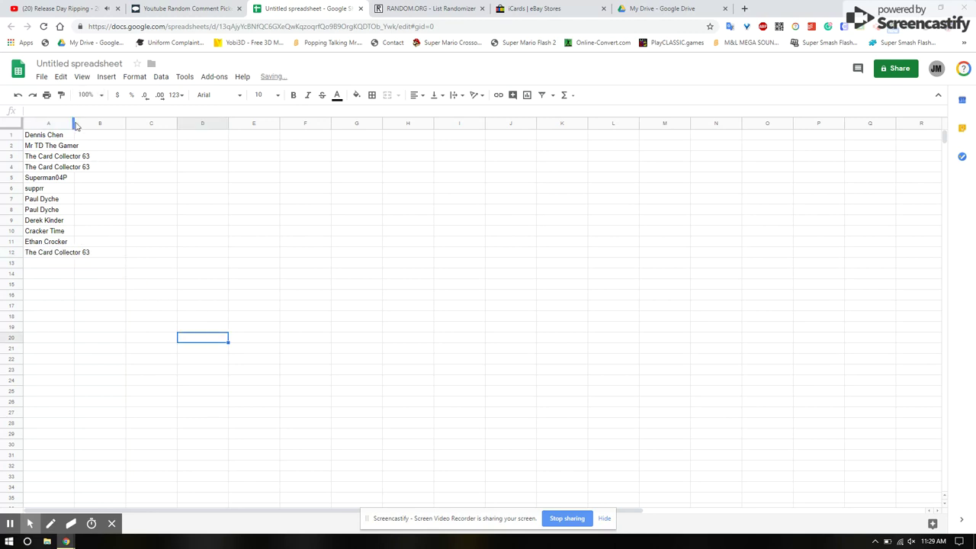
drag(73, 122, 92, 122)
click(76, 264)
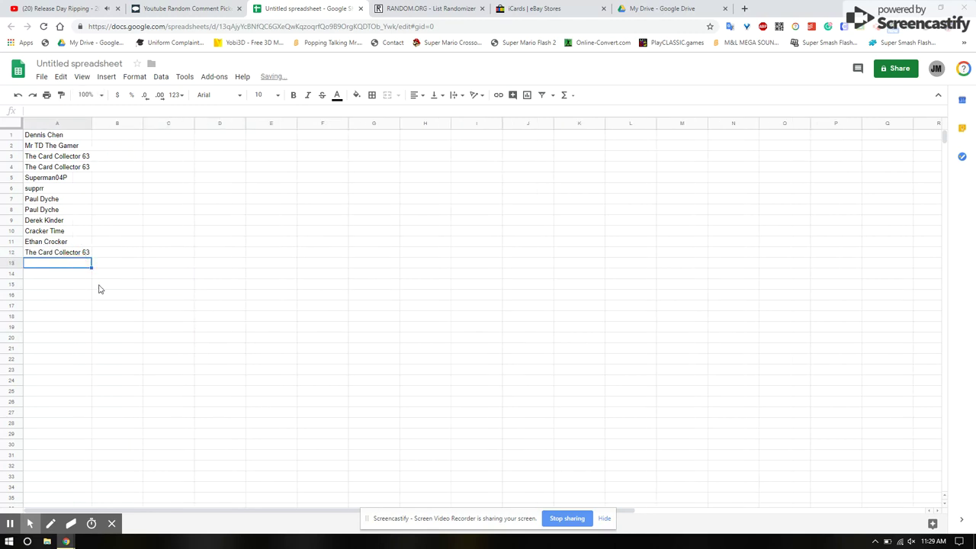
Recheck the drawn winner, then copy all twelve names in A1:A12
click(205, 7)
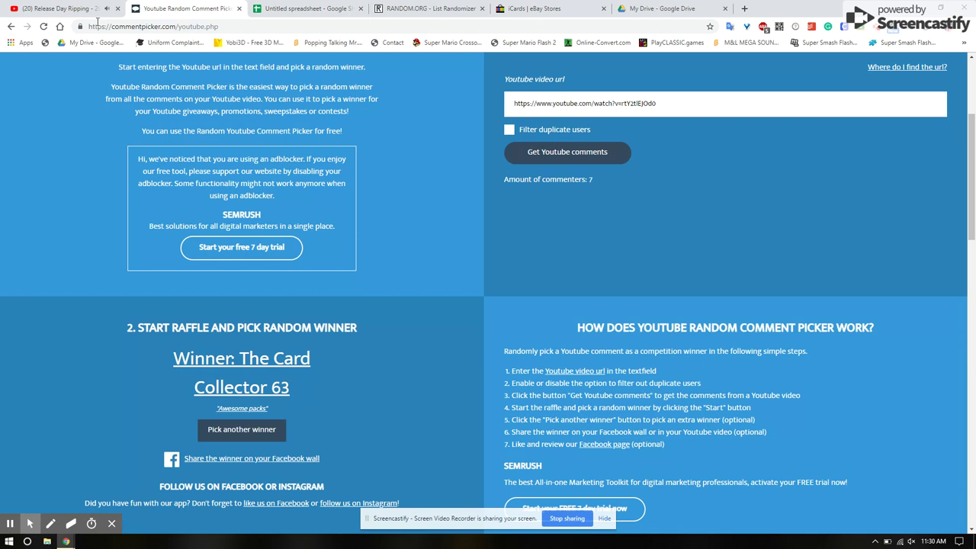
scroll(261, 88, up, 1)
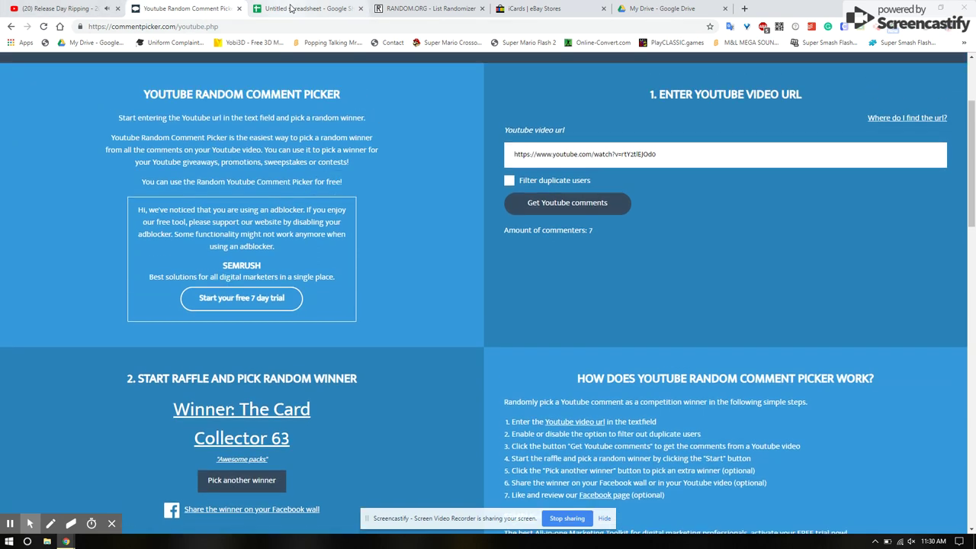
key(ctrl+Tab)
drag(57, 135, 52, 247)
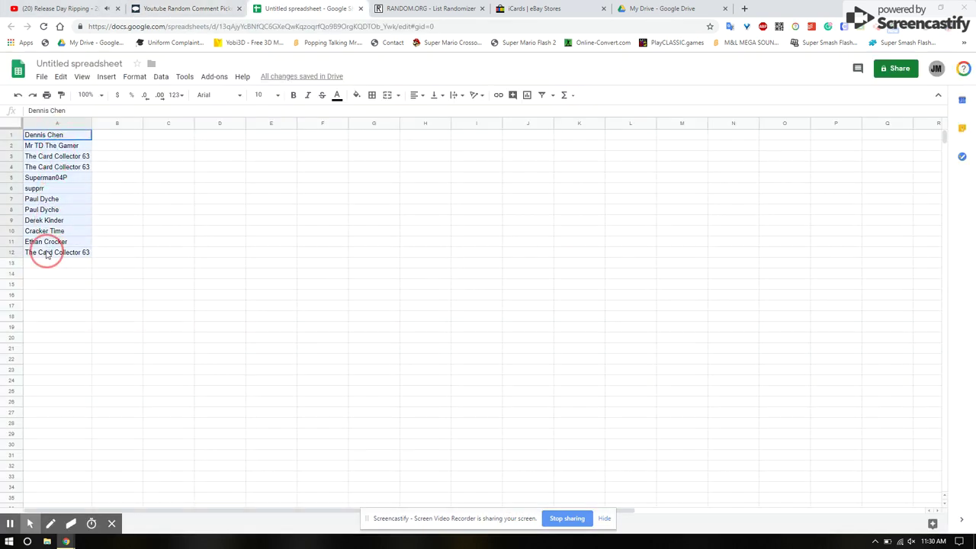
right_click(64, 226)
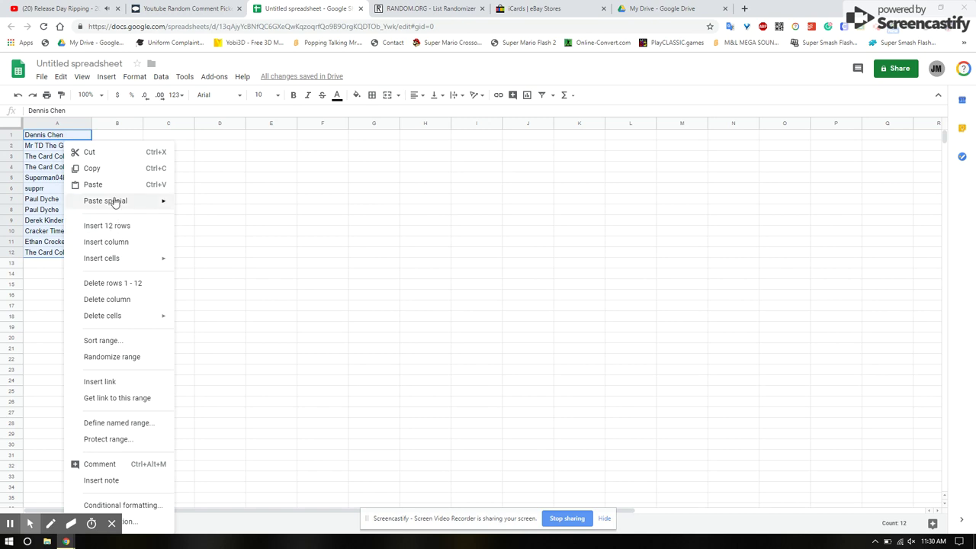
click(101, 168)
click(431, 8)
Paste the twelve names into the RANDOM.ORG List Randomizer and randomize them
click(324, 283)
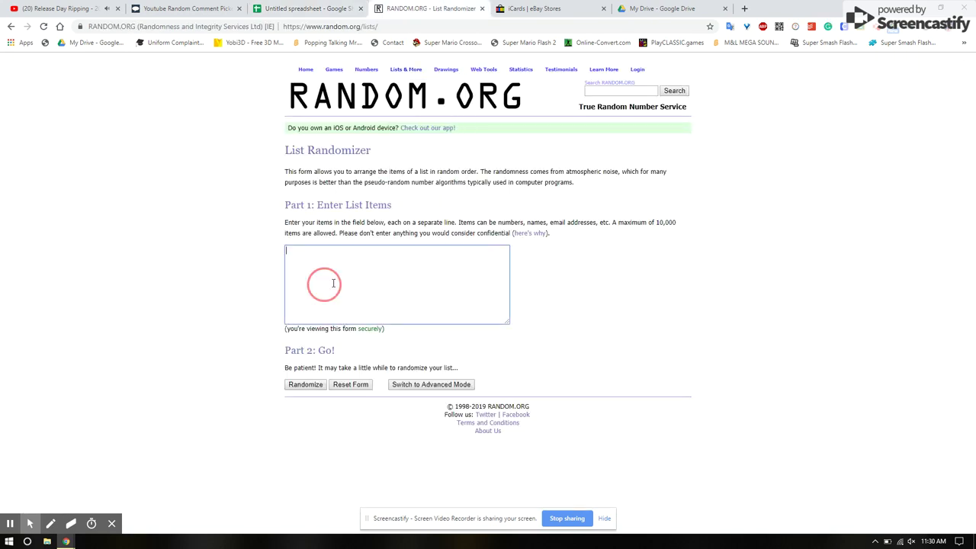
key(ctrl+v)
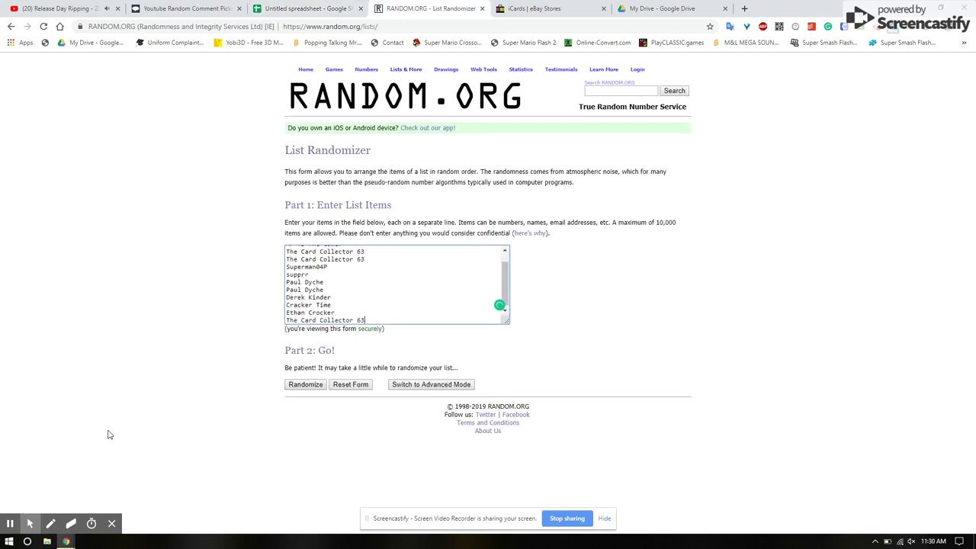
click(300, 390)
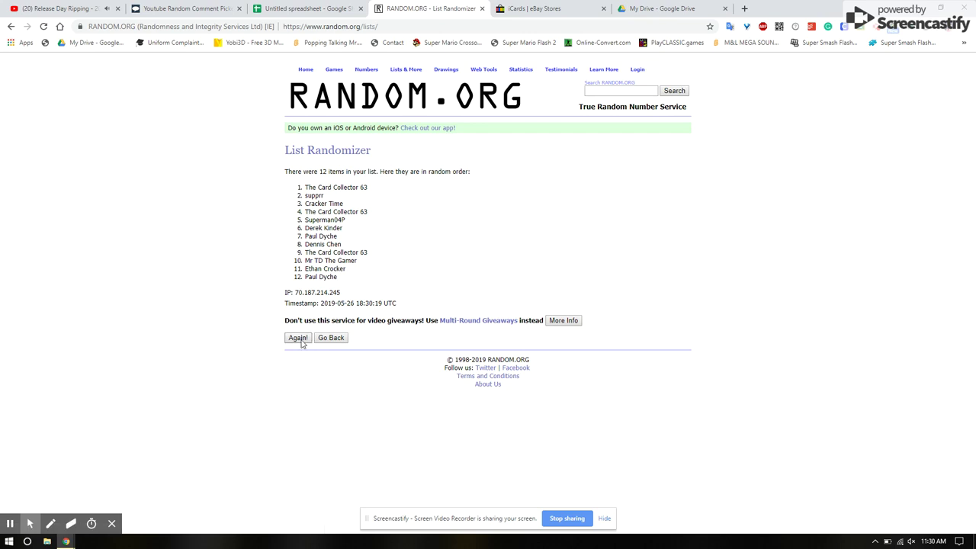
Reshuffle the list repeatedly with Again!, ending with Cracker Time on top
click(298, 342)
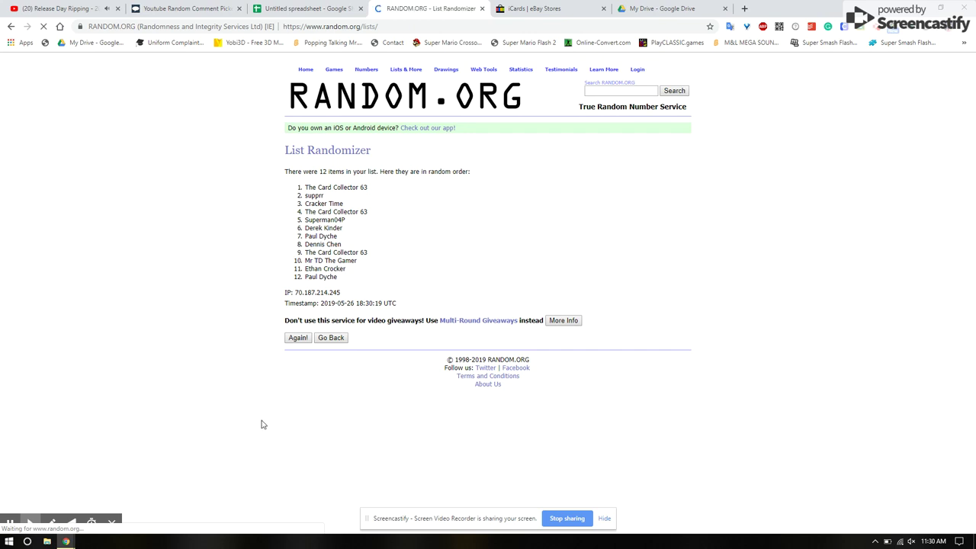
click(299, 357)
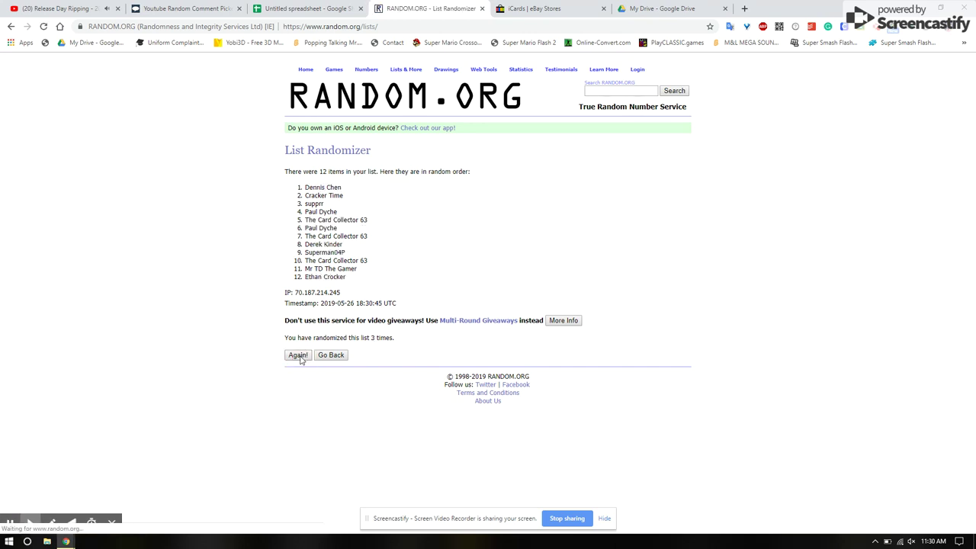
click(302, 358)
click(302, 357)
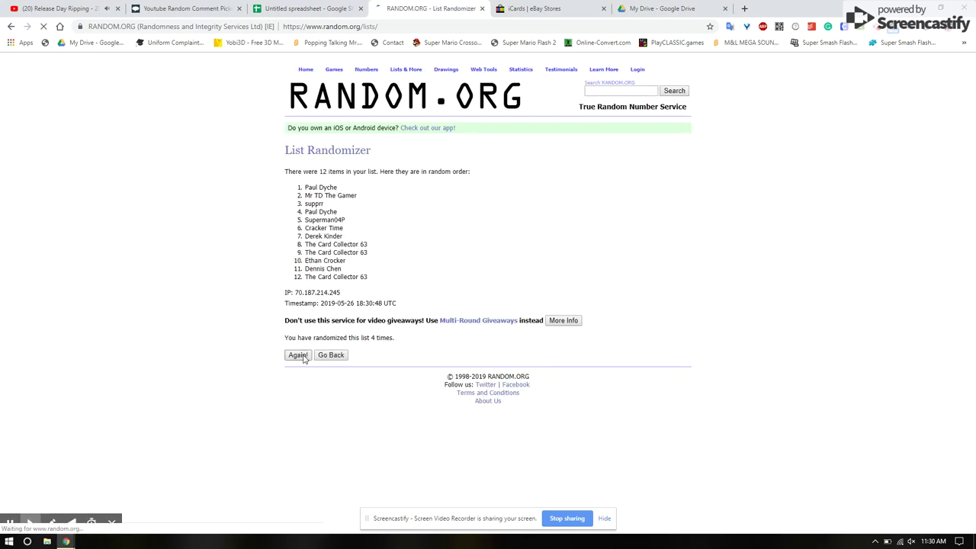
click(309, 358)
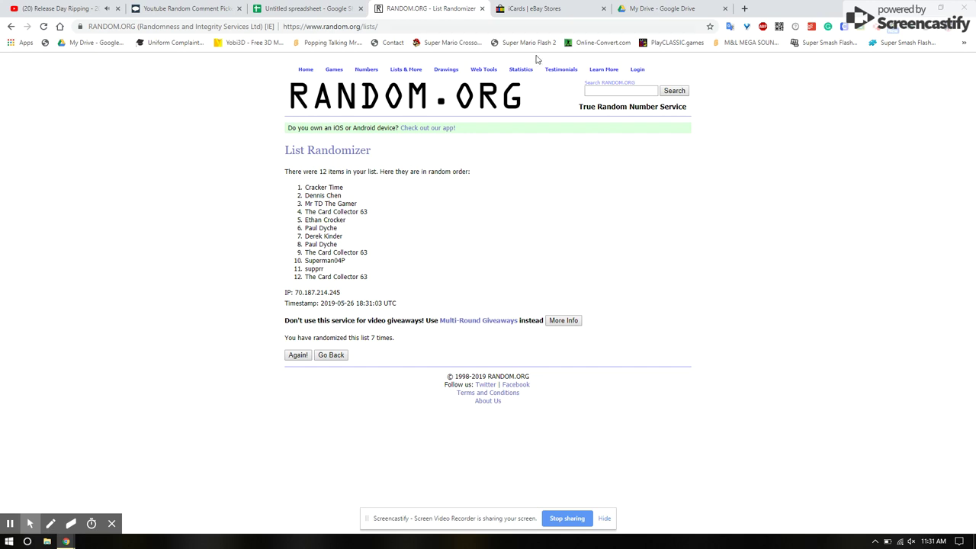
Browse the iCards eBay store's 2019 Panini Prizm team-break listings, Diamondbacks through Red Sox
click(563, 11)
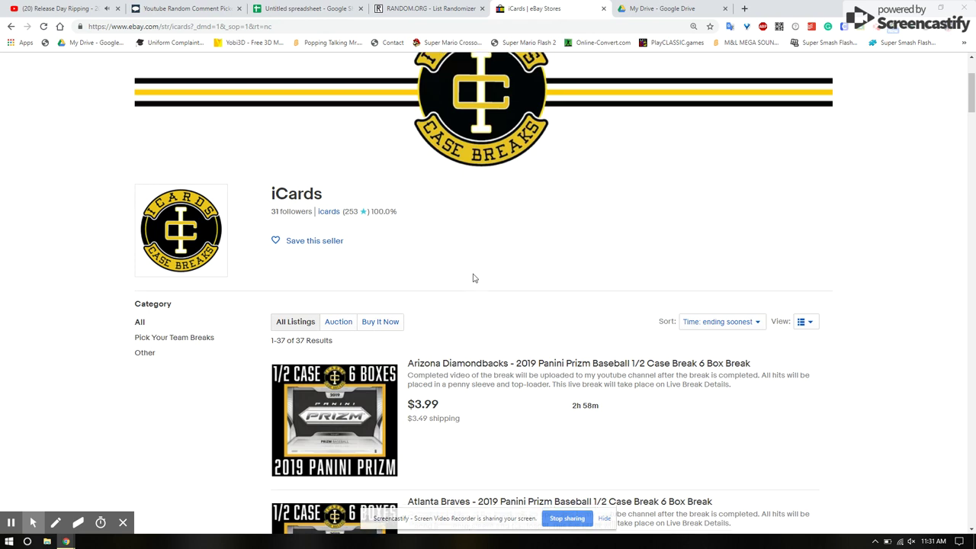
scroll(503, 309, down, 1)
scroll(503, 309, up, 1)
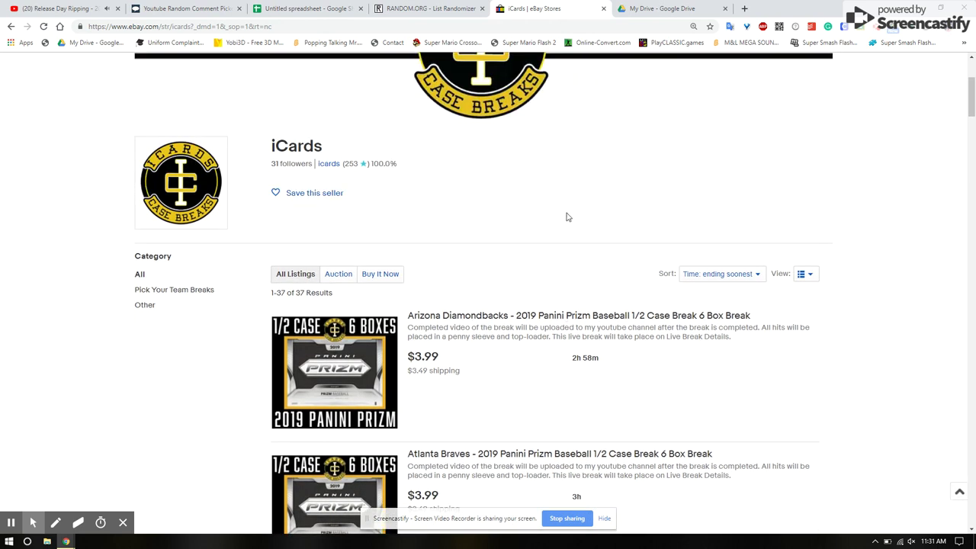
scroll(561, 213, down, 2)
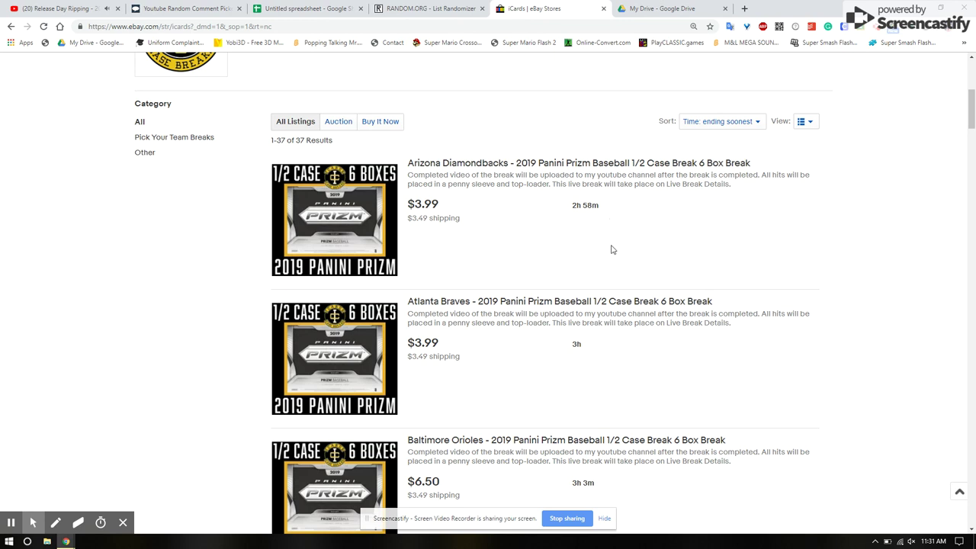
scroll(610, 249, up, 1)
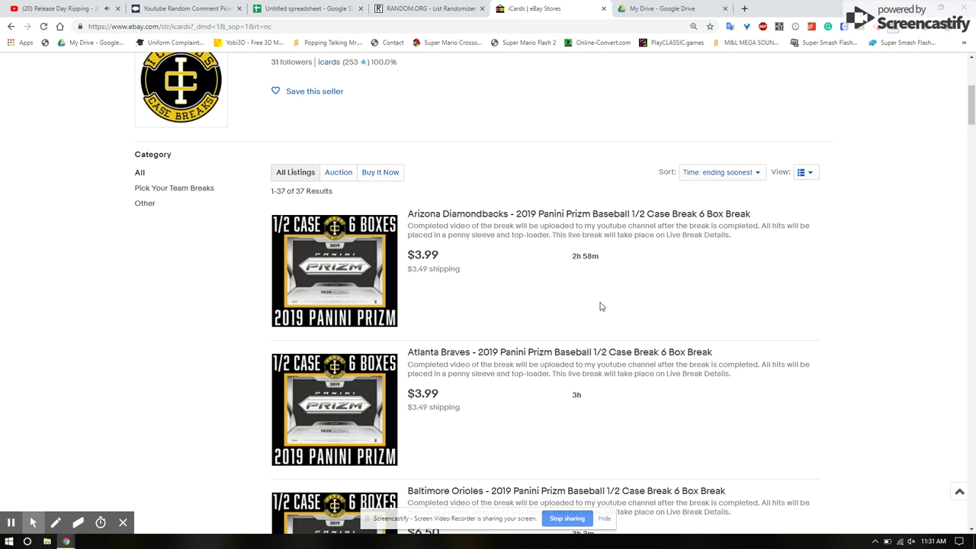
scroll(602, 305, down, 2)
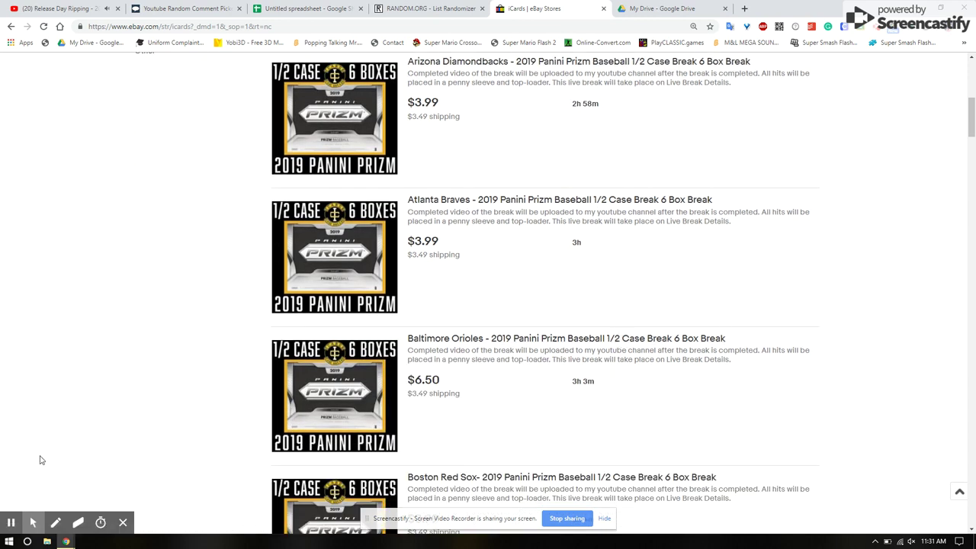